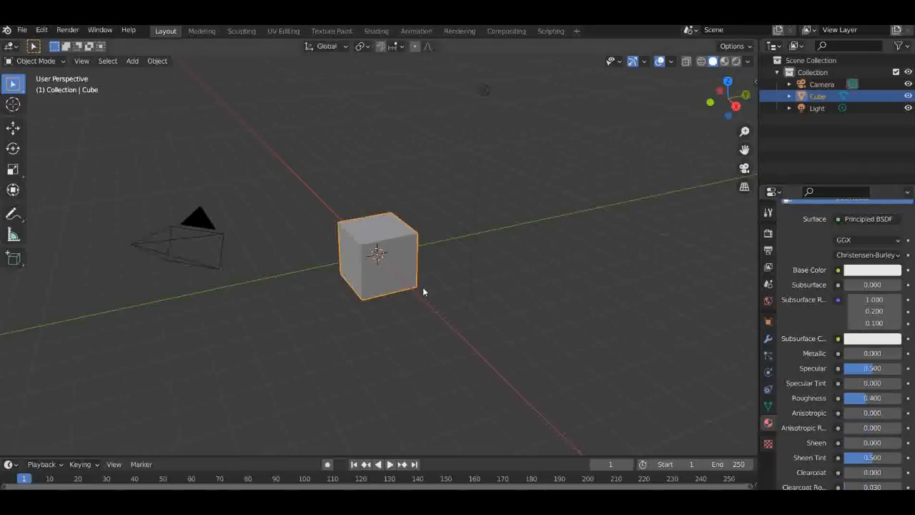
Inspect the default camera, light and cube by selecting each, finishing with the cube as the active object and nothing selected.
drag(276, 181, 147, 320)
click(368, 230)
click(524, 220)
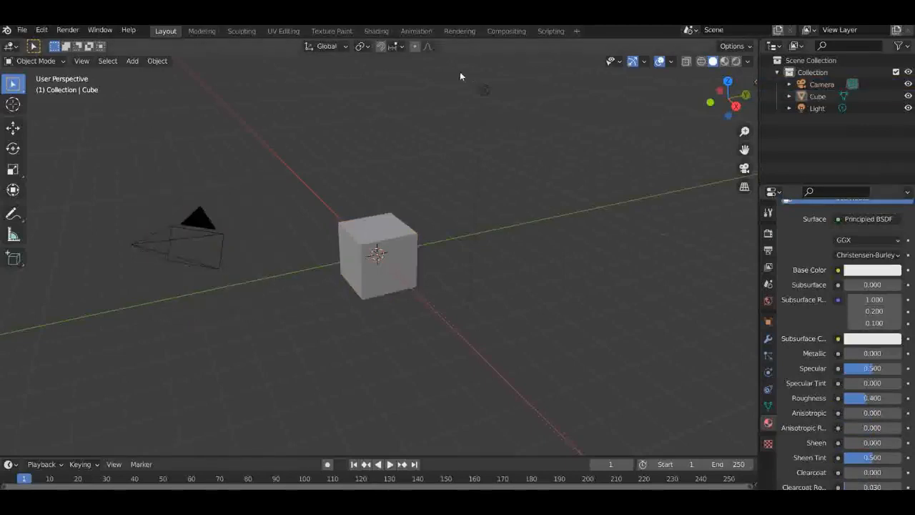
click(483, 92)
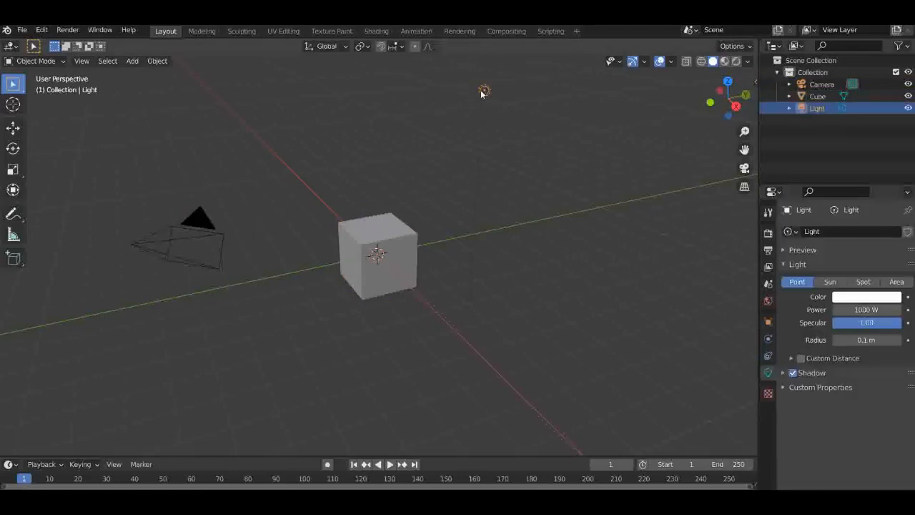
click(435, 121)
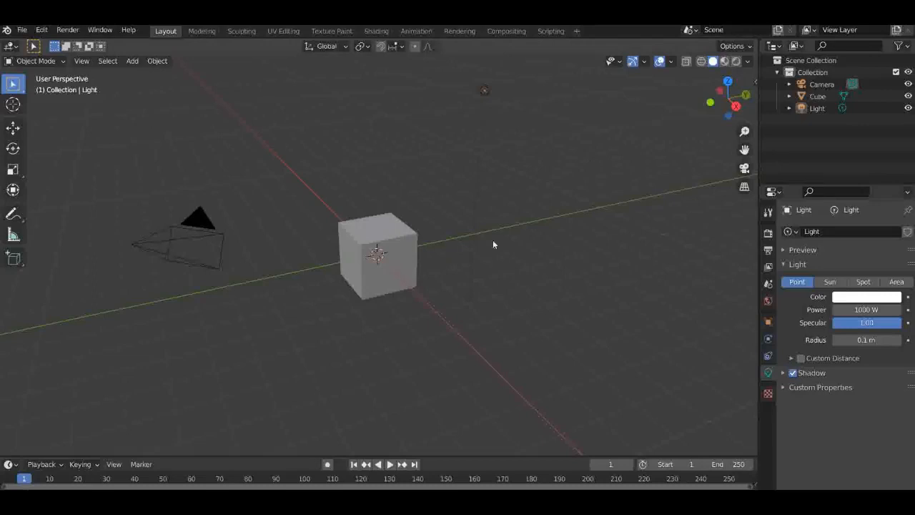
click(484, 91)
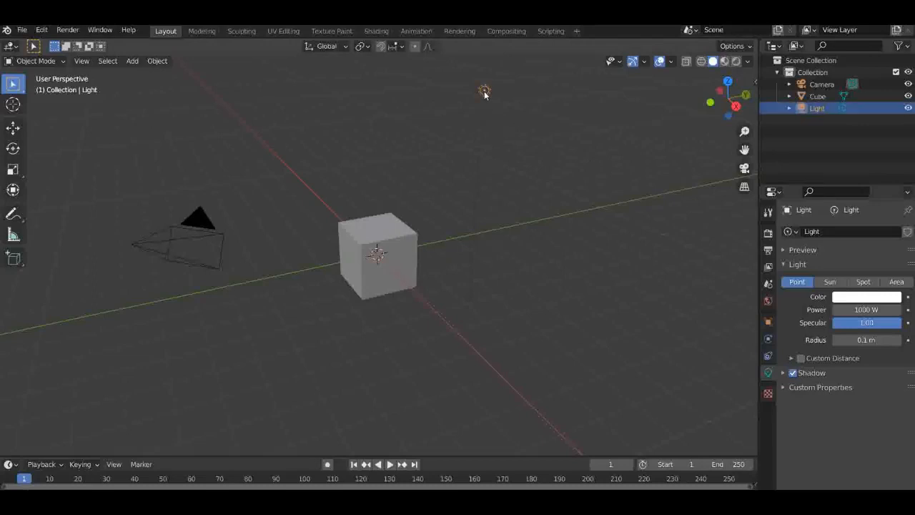
click(505, 133)
click(386, 248)
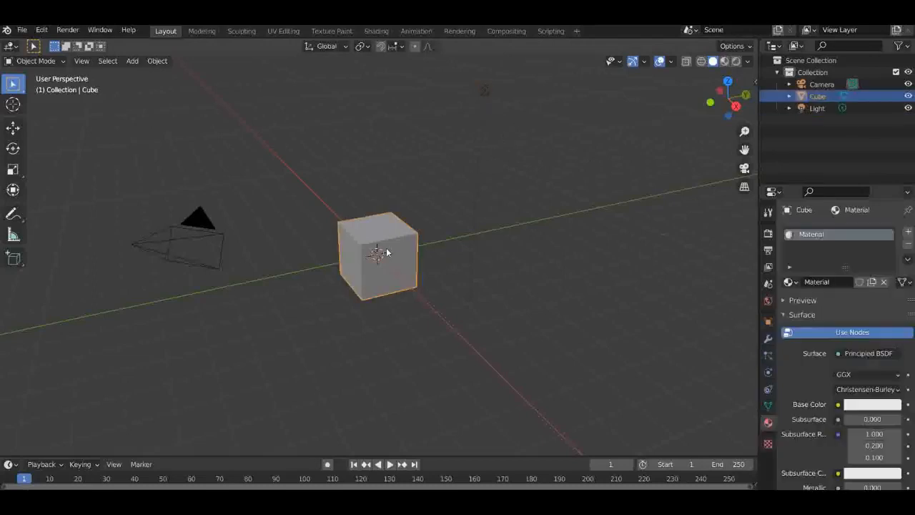
click(504, 241)
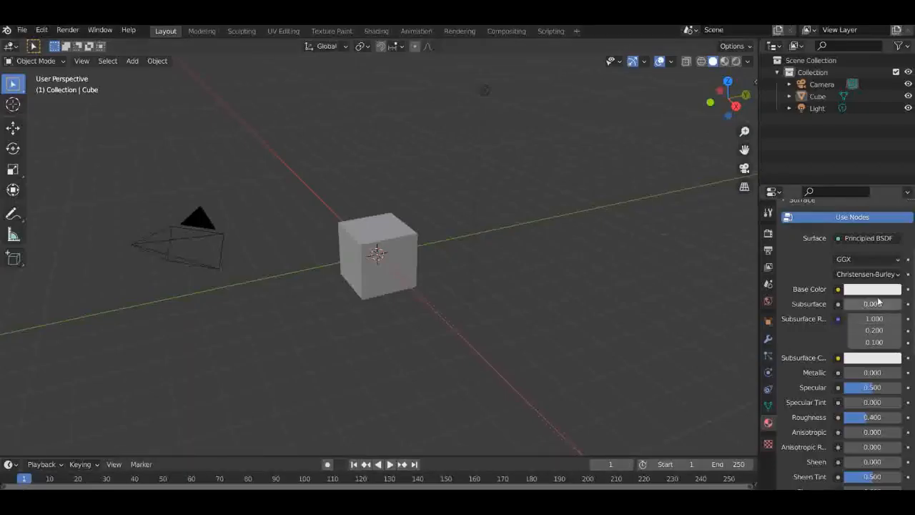
Show the preview of the cube's material and set its base color to light green.
scroll(865, 296, up, 4)
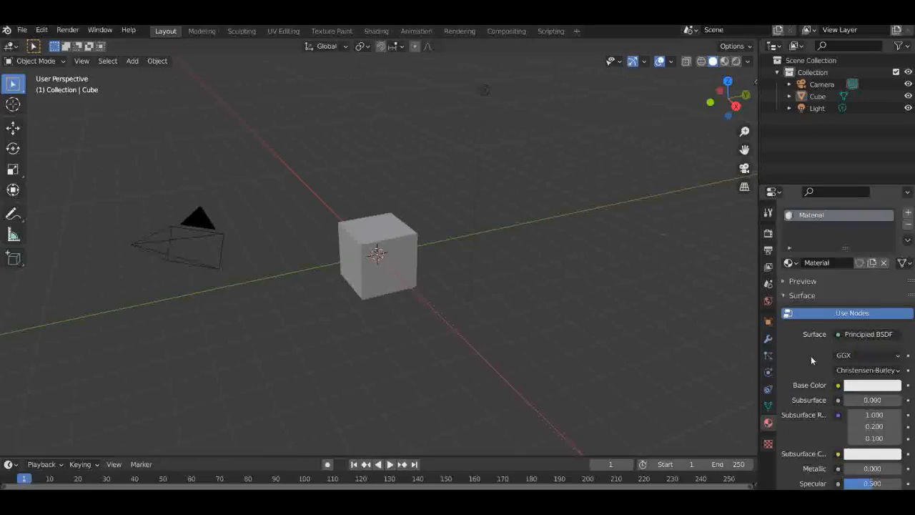
scroll(820, 346, down, 3)
scroll(830, 261, up, 2)
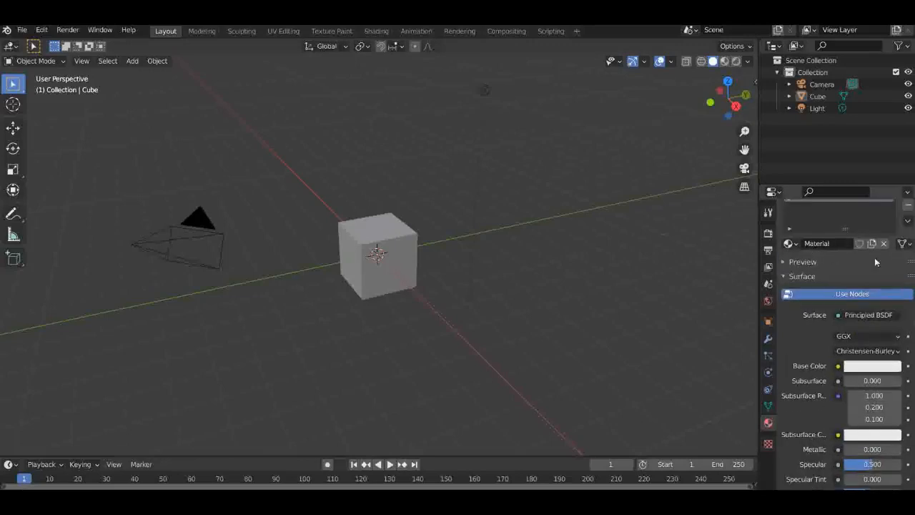
click(799, 262)
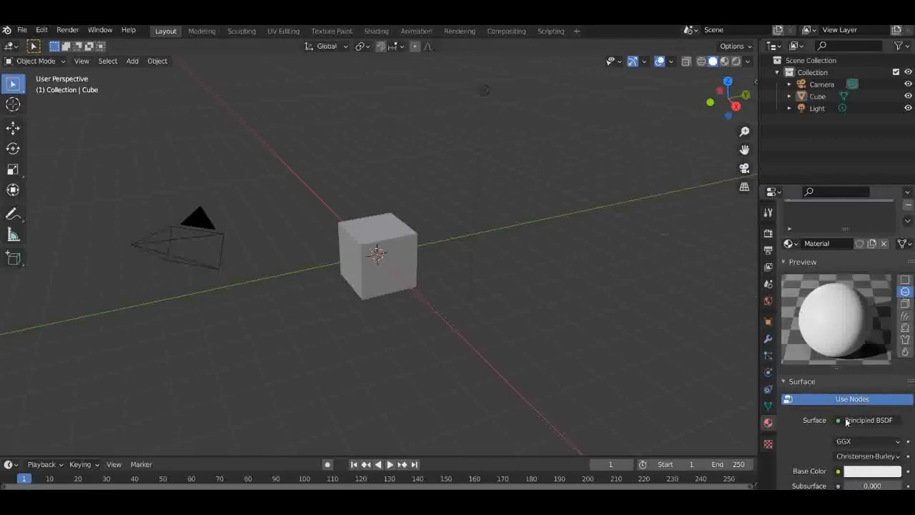
click(862, 471)
drag(840, 343, 811, 344)
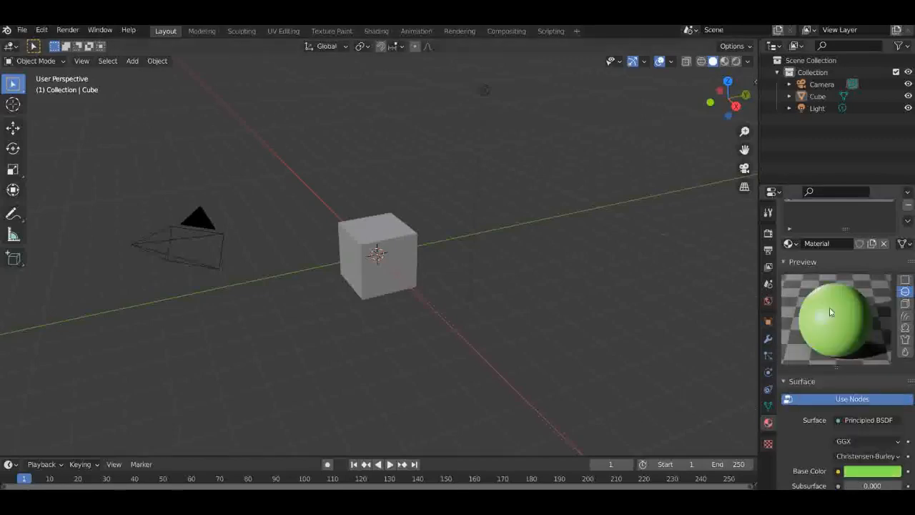
Compare the material on the flat, cube, hair, shader ball, cloth and fluid preview shapes, ending on hair.
click(905, 281)
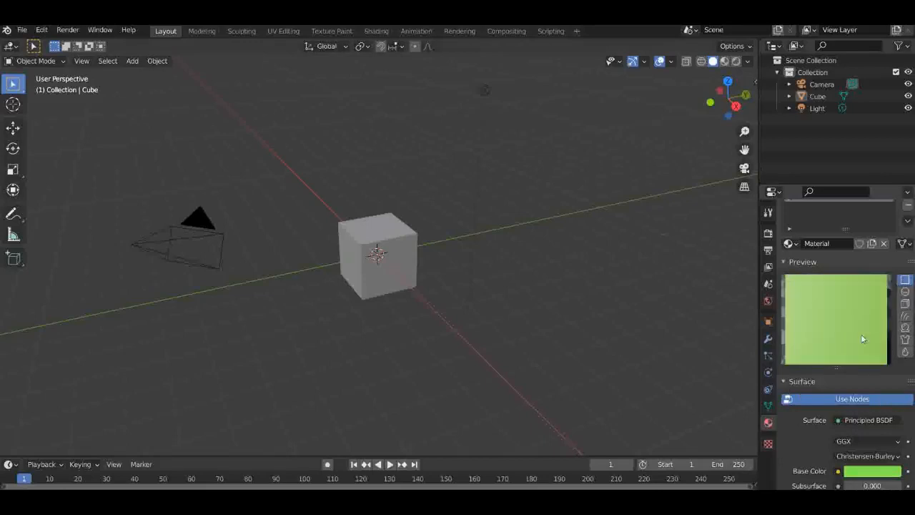
scroll(858, 340, down, 2)
scroll(848, 348, up, 3)
click(906, 341)
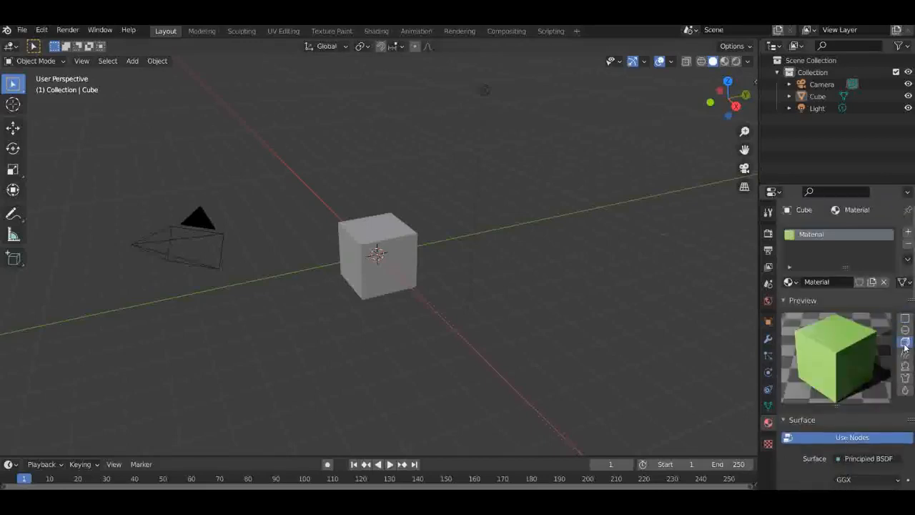
click(904, 354)
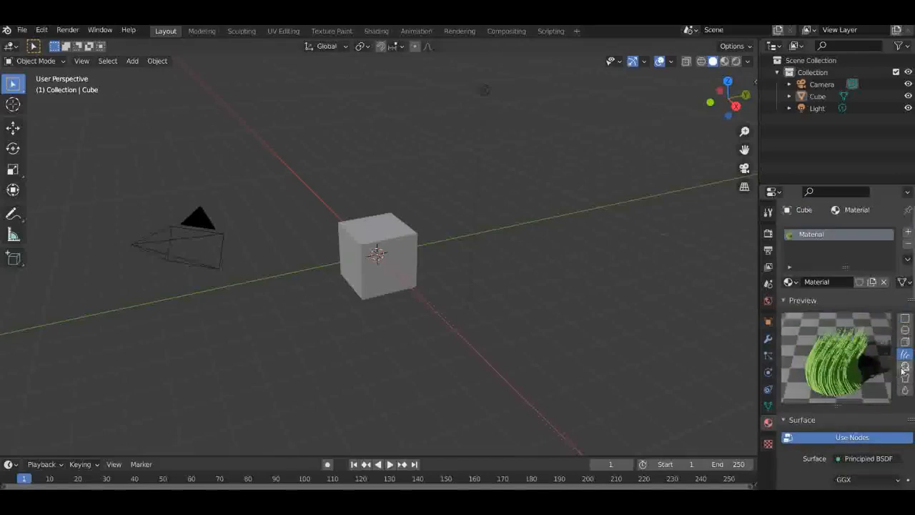
click(905, 366)
click(905, 354)
click(906, 367)
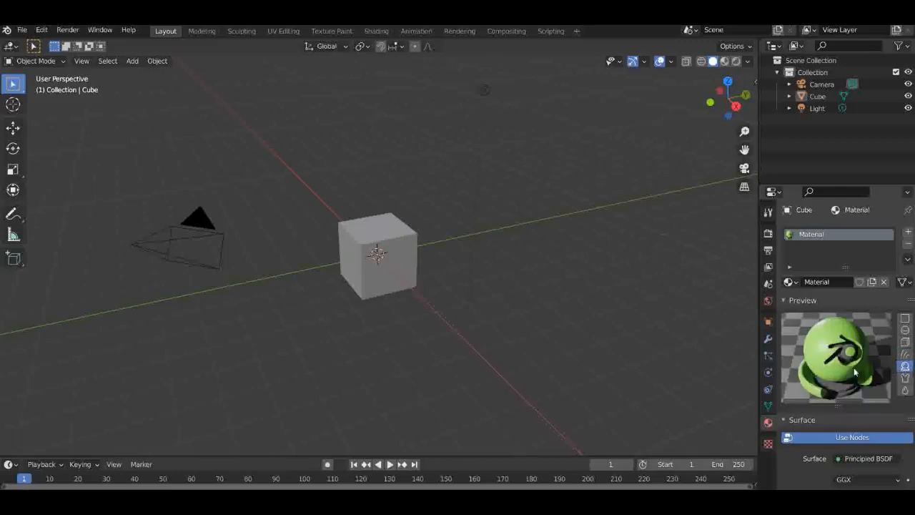
click(905, 378)
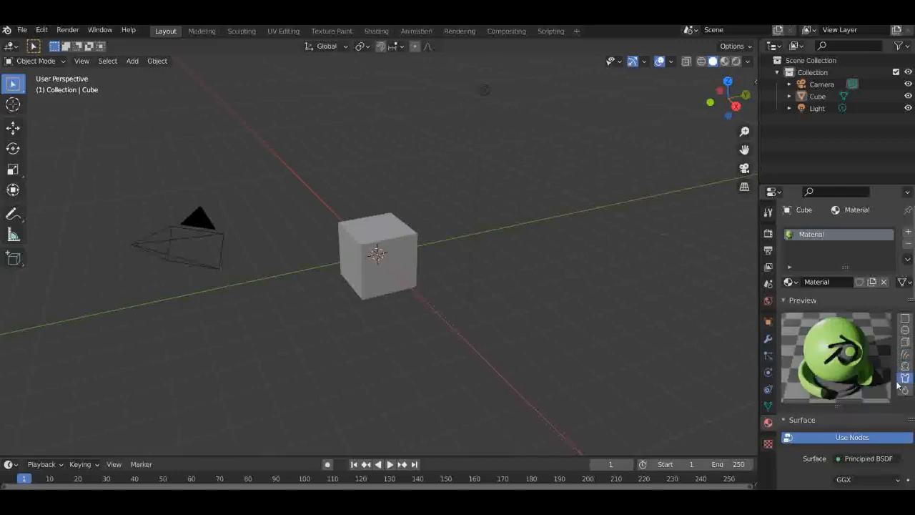
click(905, 390)
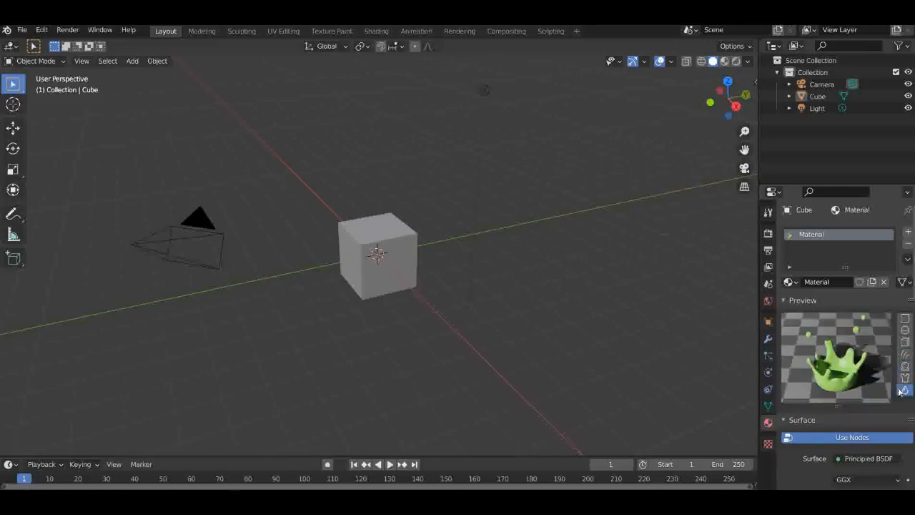
scroll(874, 386, down, 2)
click(904, 315)
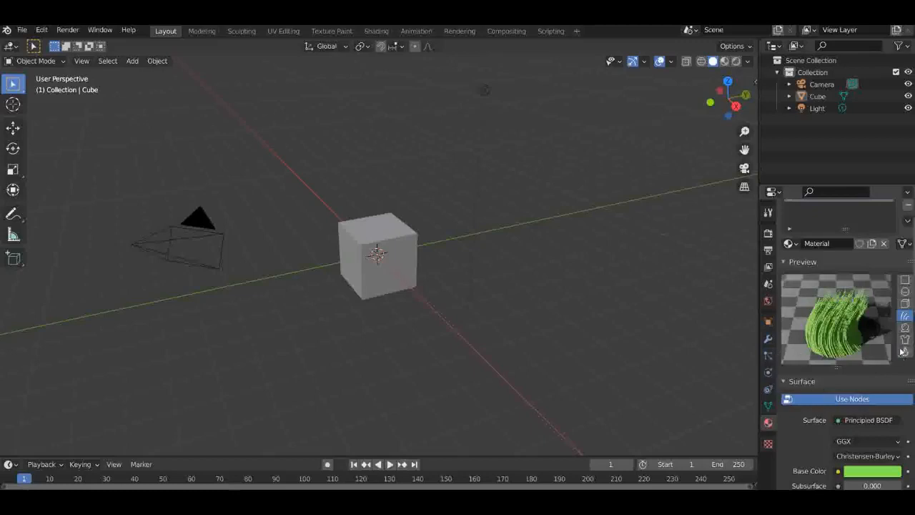
Check the cube's available physics types, return to its material settings and show the material preview on a cube.
click(766, 378)
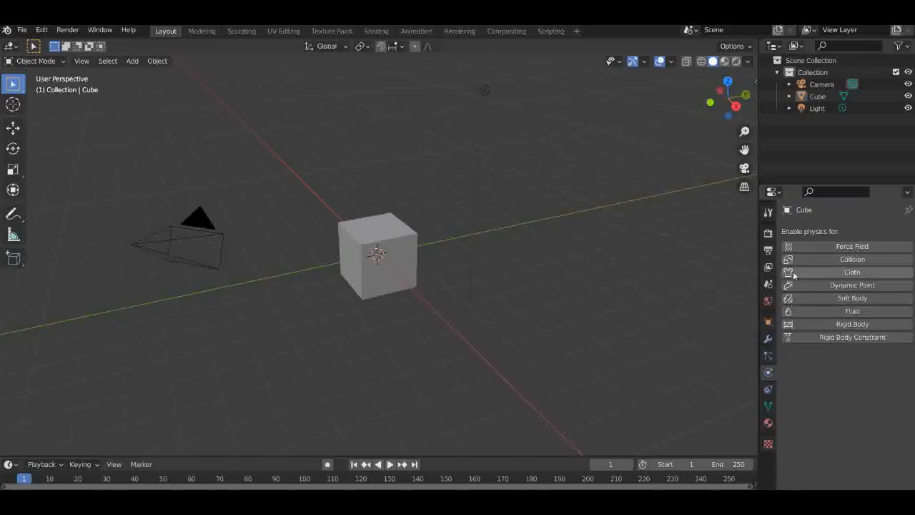
click(769, 423)
scroll(826, 368, down, 3)
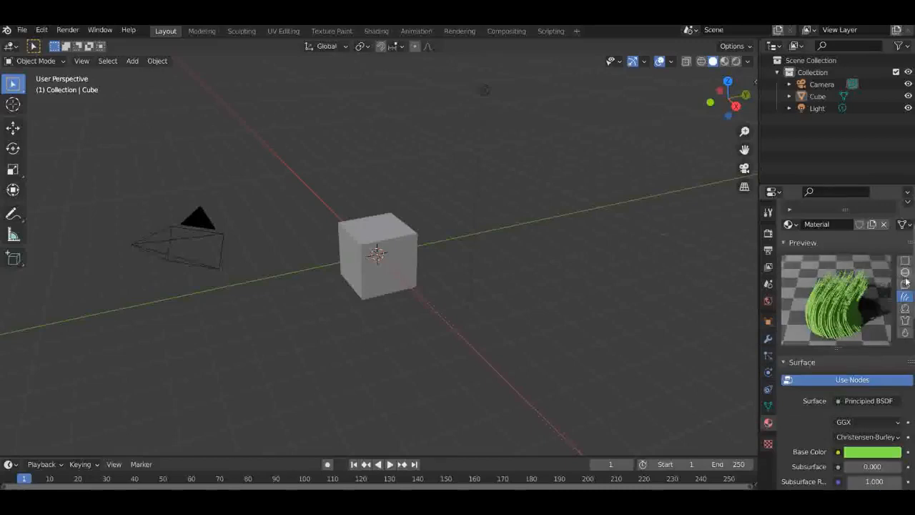
click(905, 284)
Change the material's surface shader to Hair BSDF and view the cube in Rendered and Material Preview shading.
scroll(808, 272, down, 5)
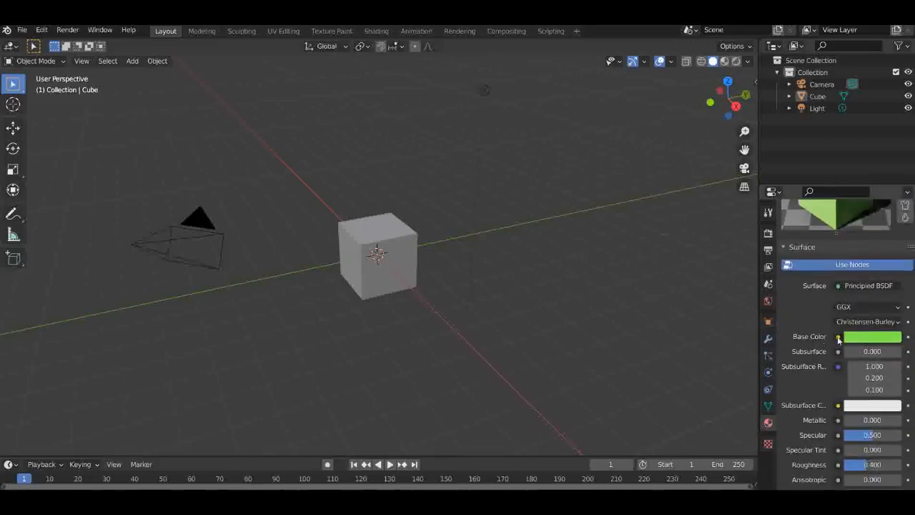
scroll(864, 336, down, 2)
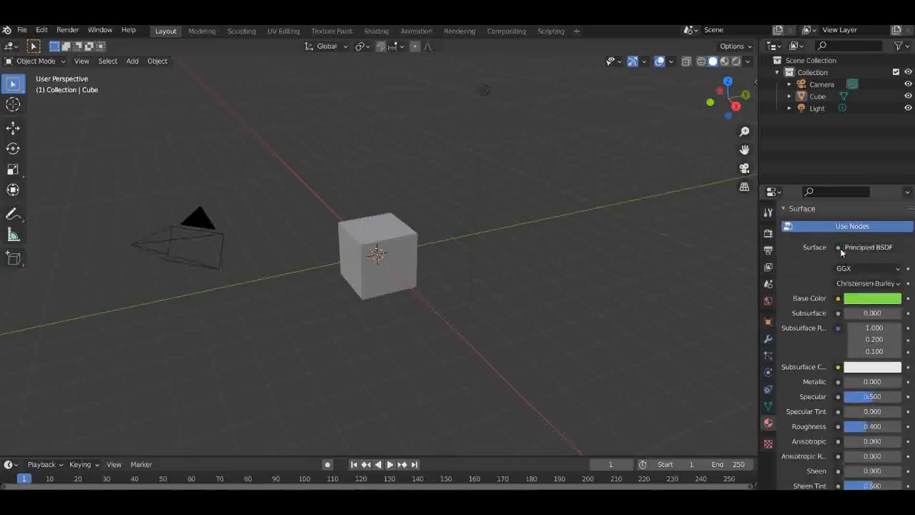
click(848, 247)
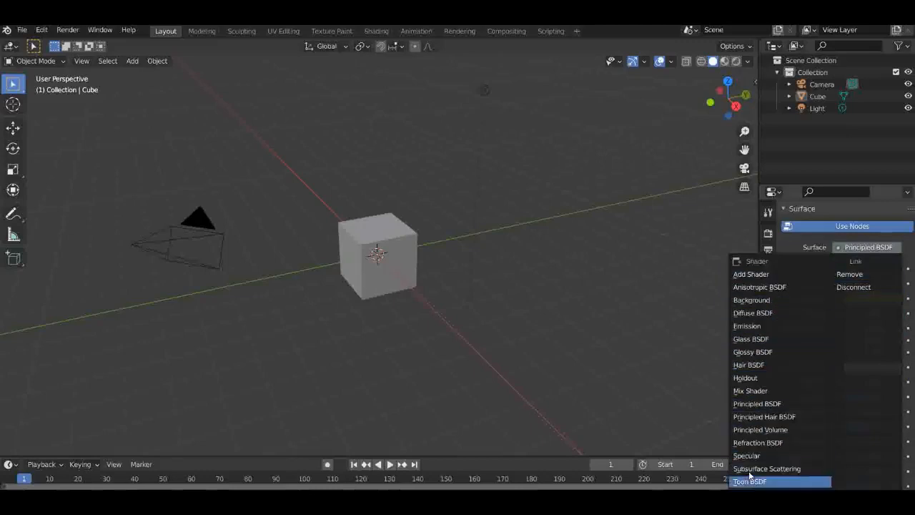
click(763, 369)
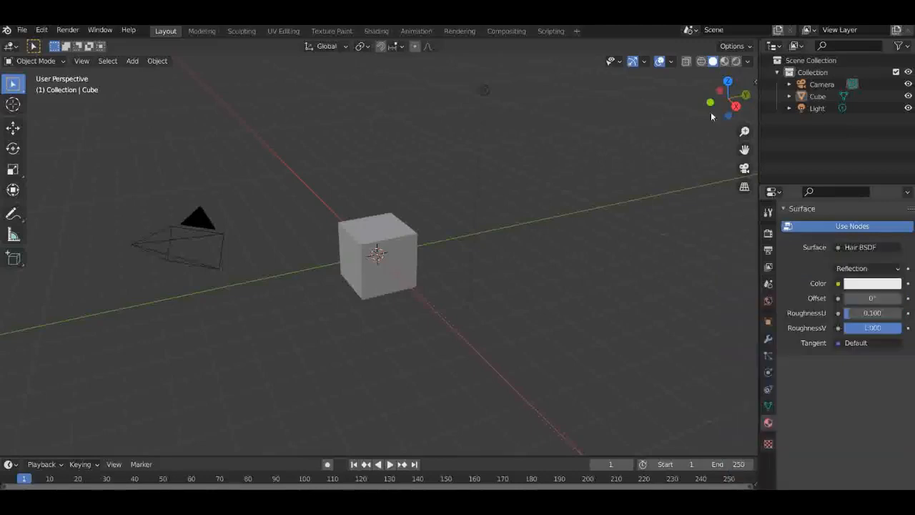
click(735, 62)
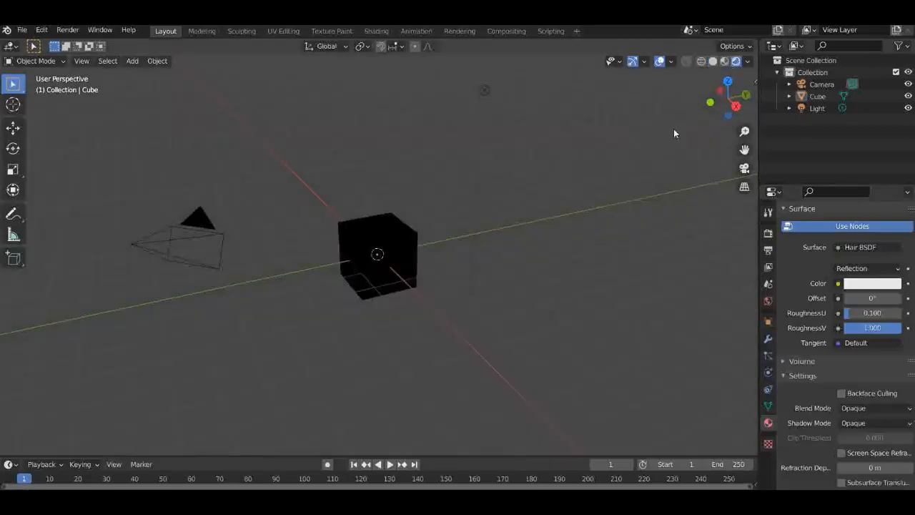
click(724, 61)
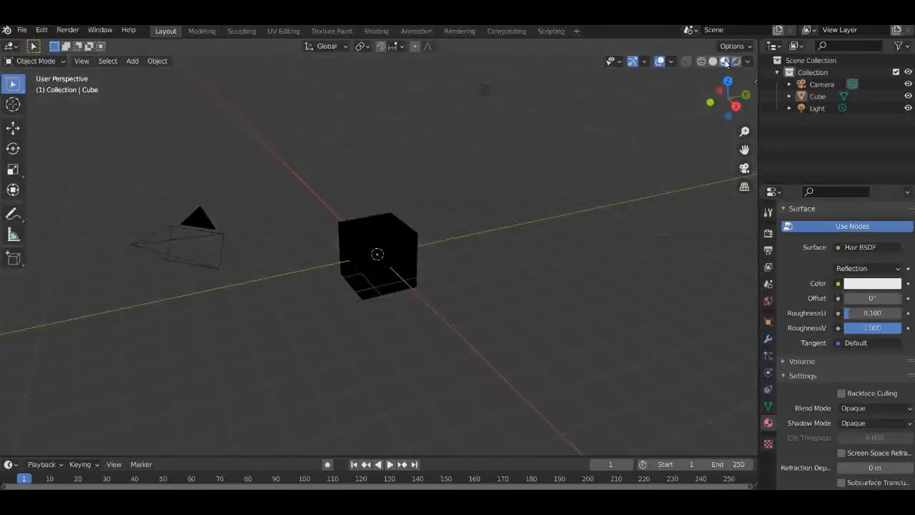
Set the Hair BSDF color to green and show the material preview on hair strands.
scroll(838, 299, up, 4)
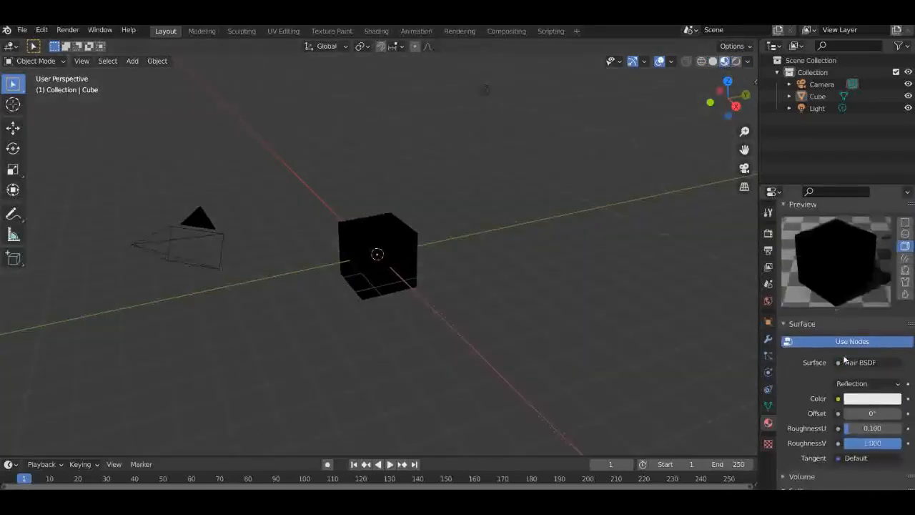
click(871, 401)
drag(844, 308, 813, 243)
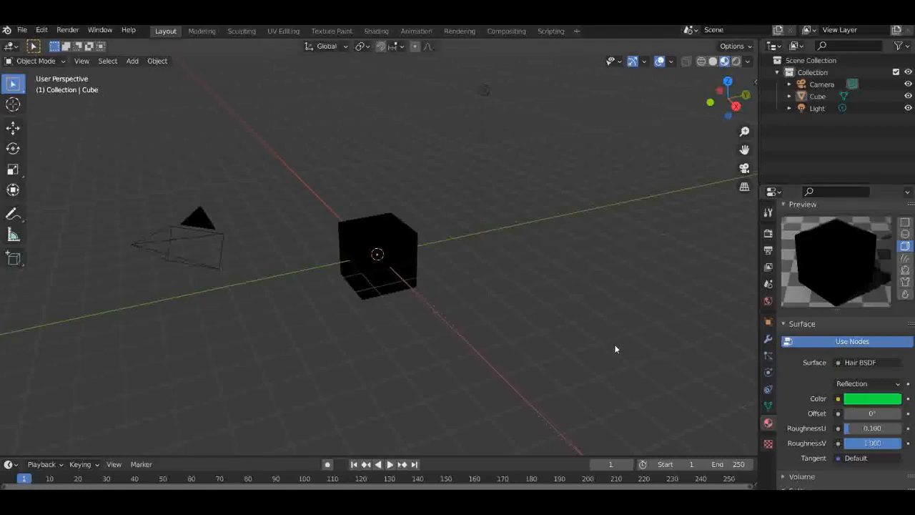
click(858, 362)
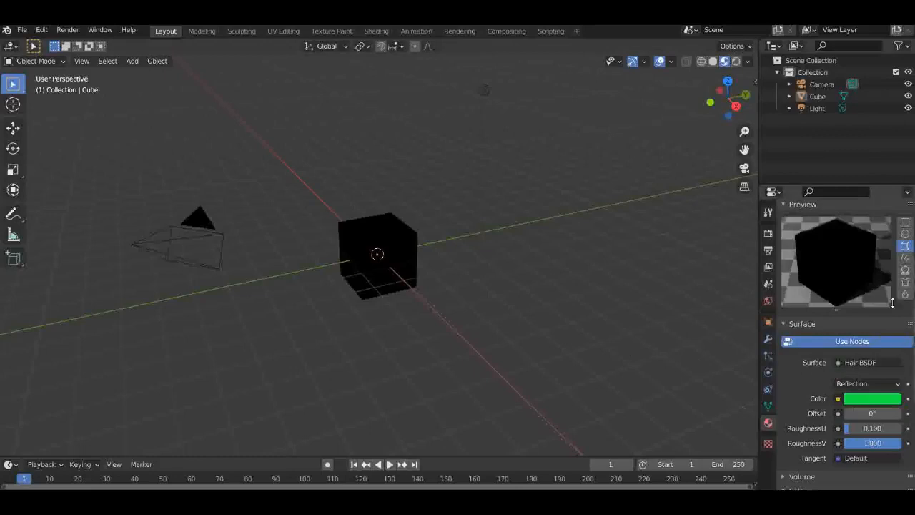
click(905, 259)
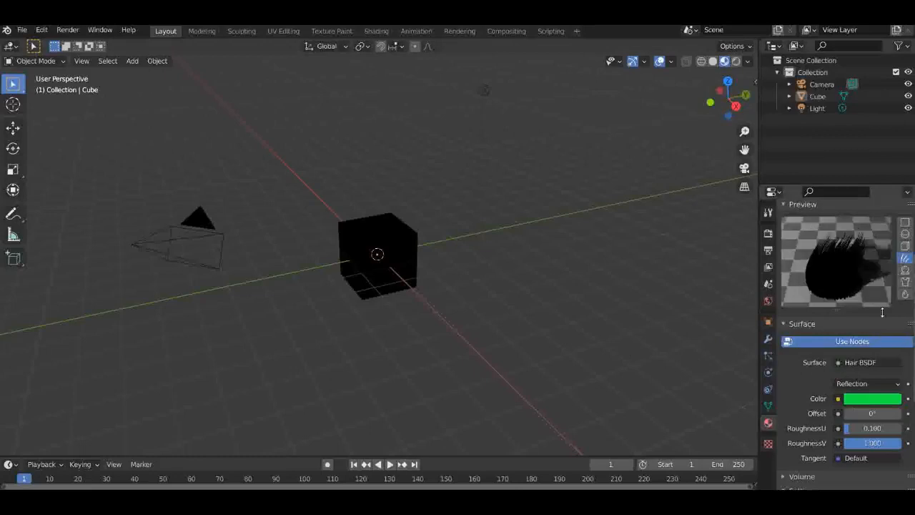
Set the material's surface shader back to Principled BSDF.
click(842, 363)
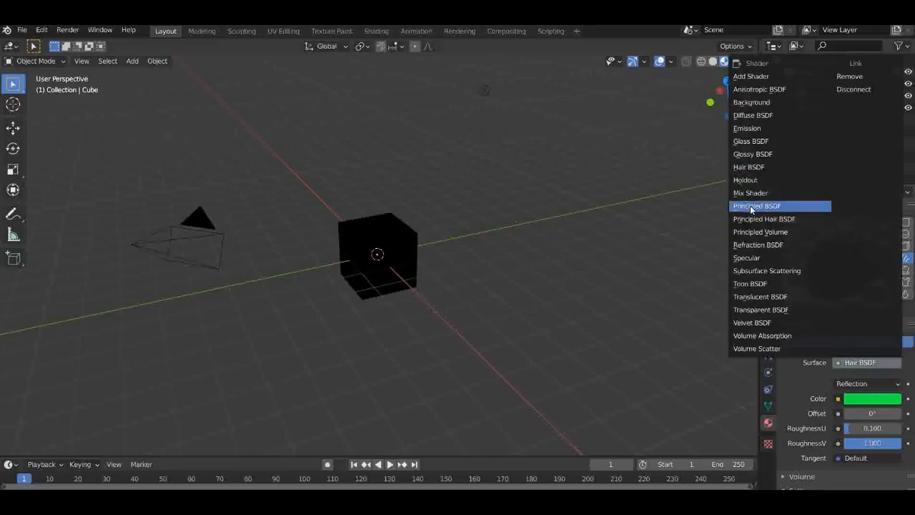
key(Return)
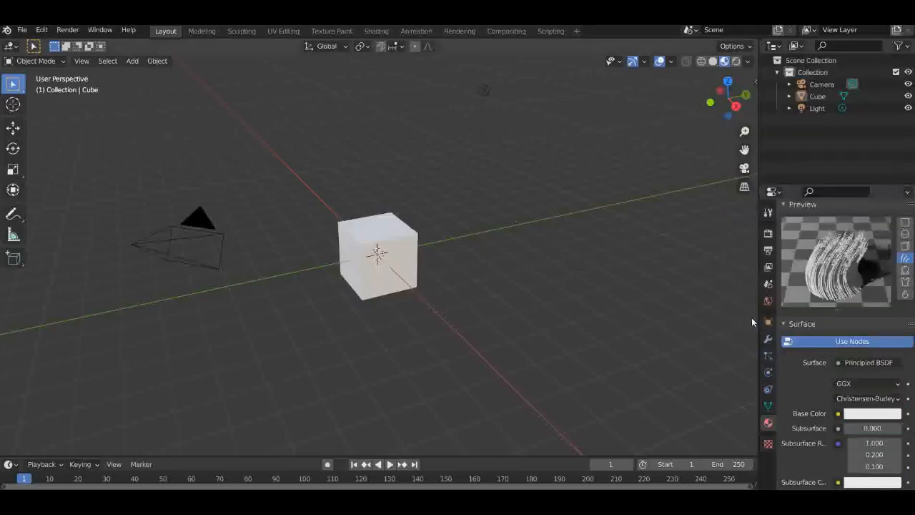
scroll(831, 353, down, 3)
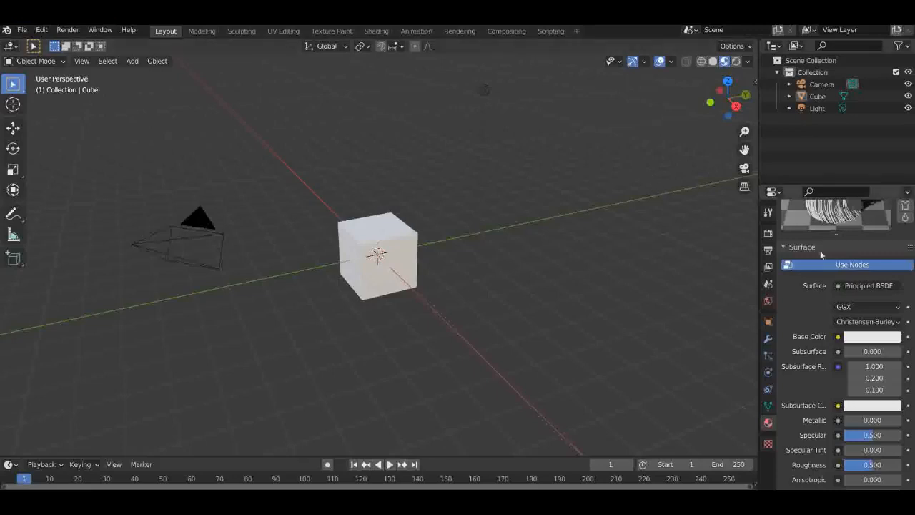
Try Material Preview viewport shading, ending with the viewport in Rendered shading.
key(z)
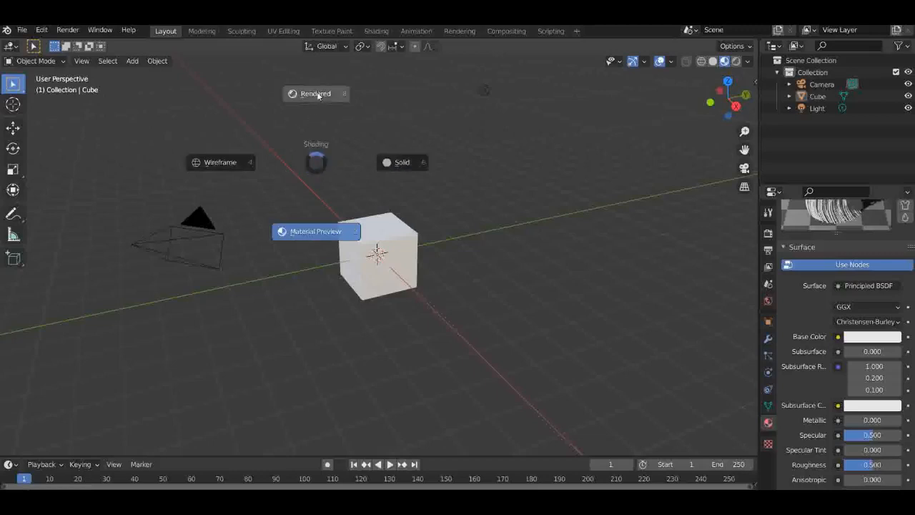
click(297, 244)
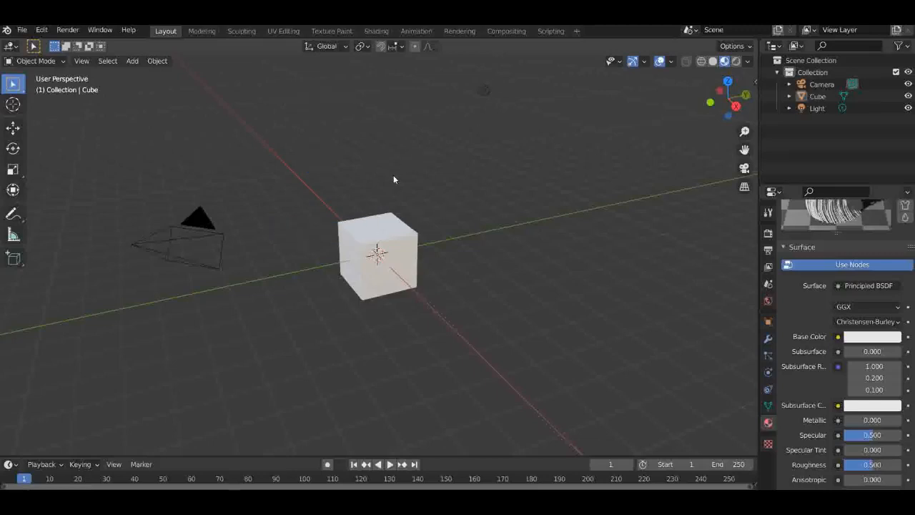
key(z)
click(392, 113)
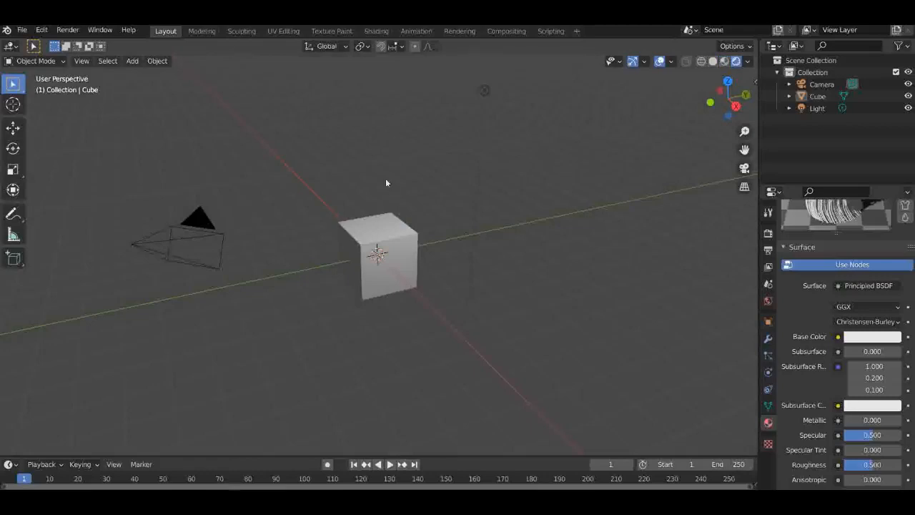
Show the cube in Material Preview shading and set its material's Base Color to bright green.
key(z)
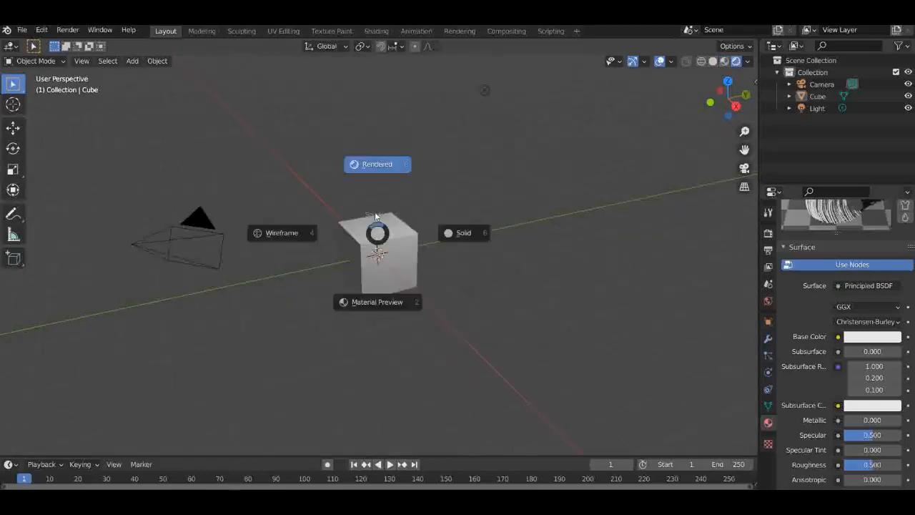
click(374, 328)
scroll(811, 344, down, 3)
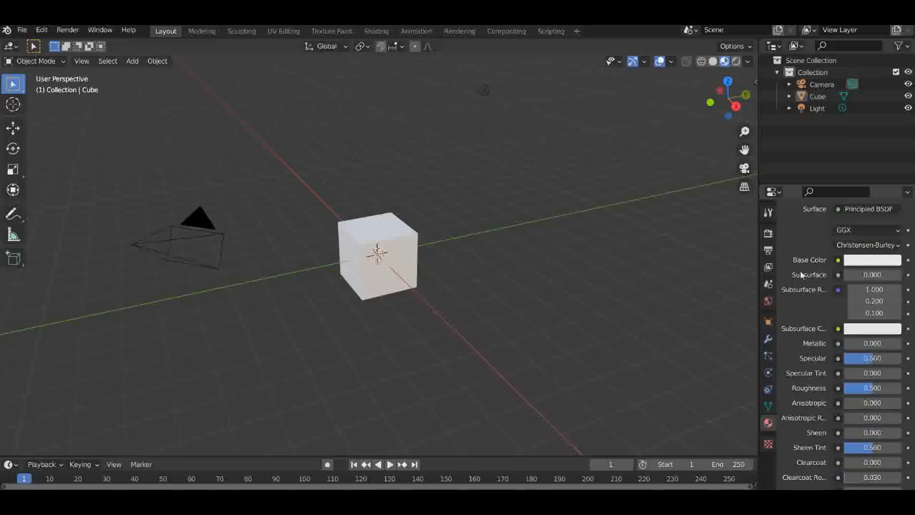
click(863, 262)
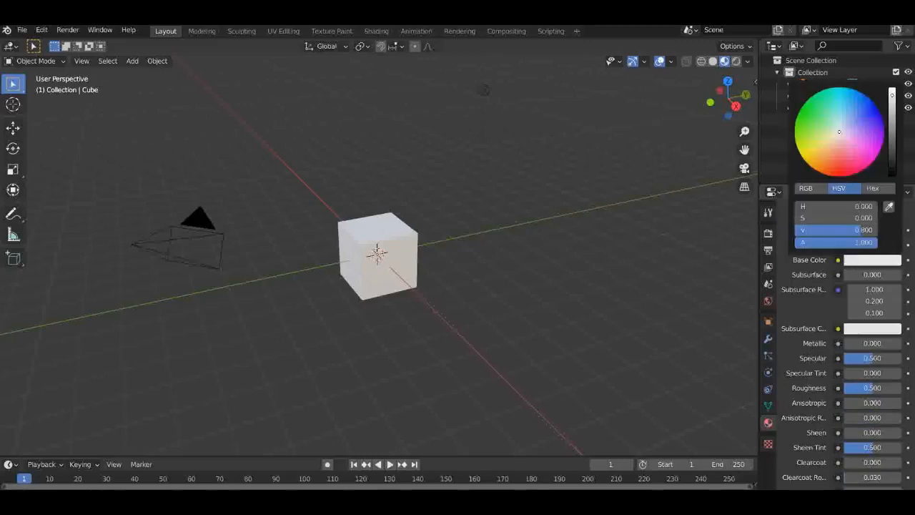
drag(840, 132, 799, 111)
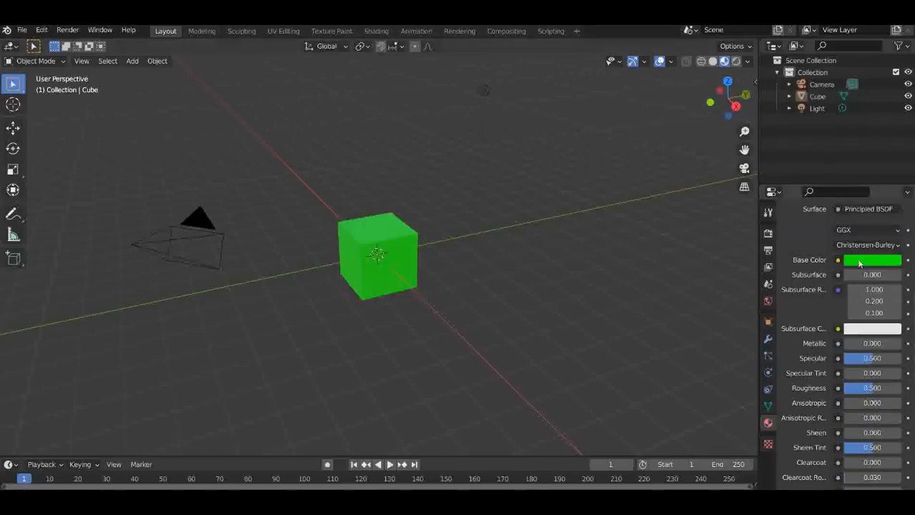
Raise the material's Subsurface to about 0.397 and set the first Subsurface Radius value to 5.000.
mouse_move(859, 276)
mouse_down()
mouse_move(887, 276)
mouse_move(844, 275)
mouse_up()
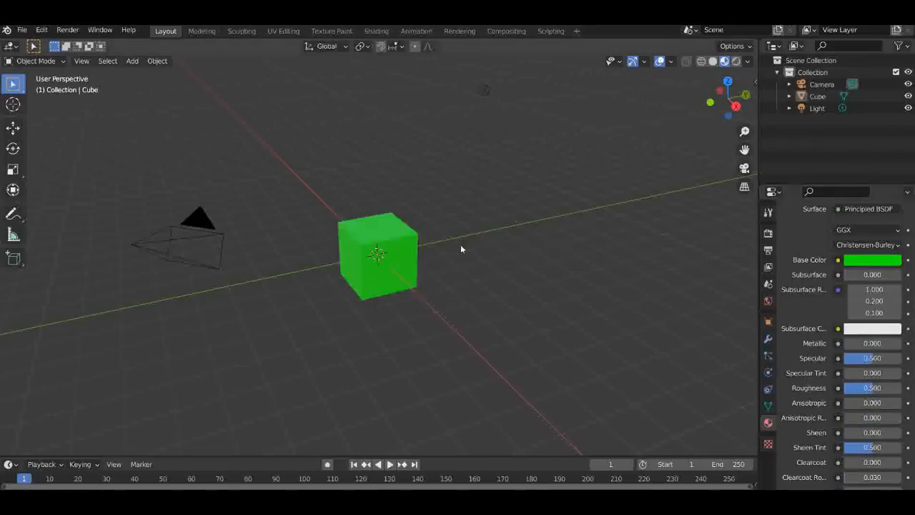
scroll(392, 239, up, 8)
scroll(403, 243, down, 3)
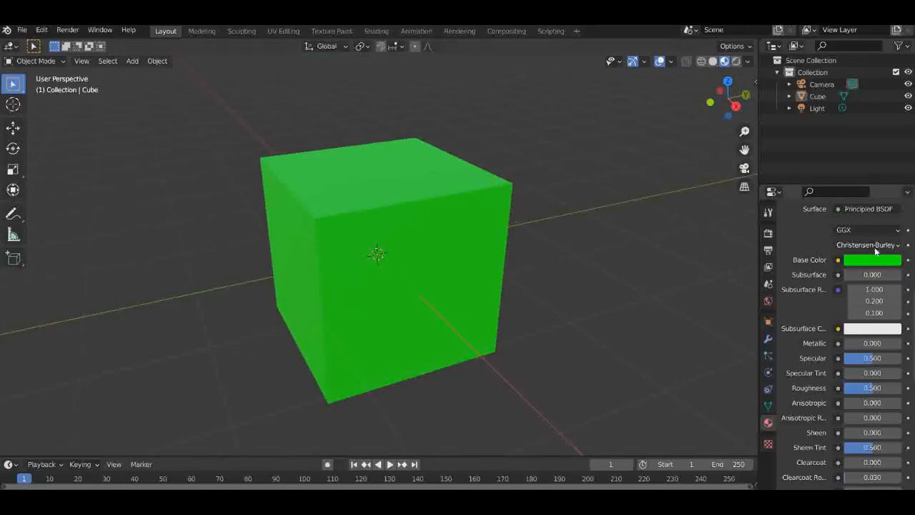
drag(873, 275, 880, 274)
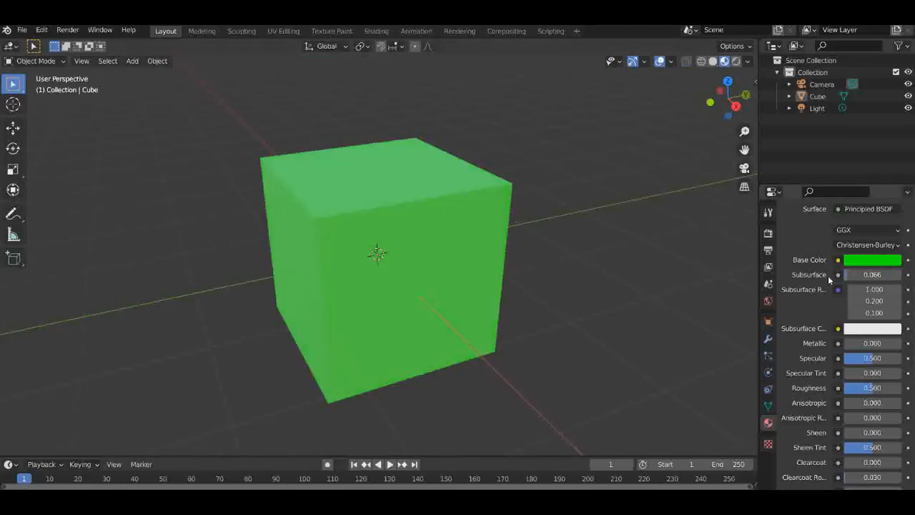
scroll(483, 271, down, 5)
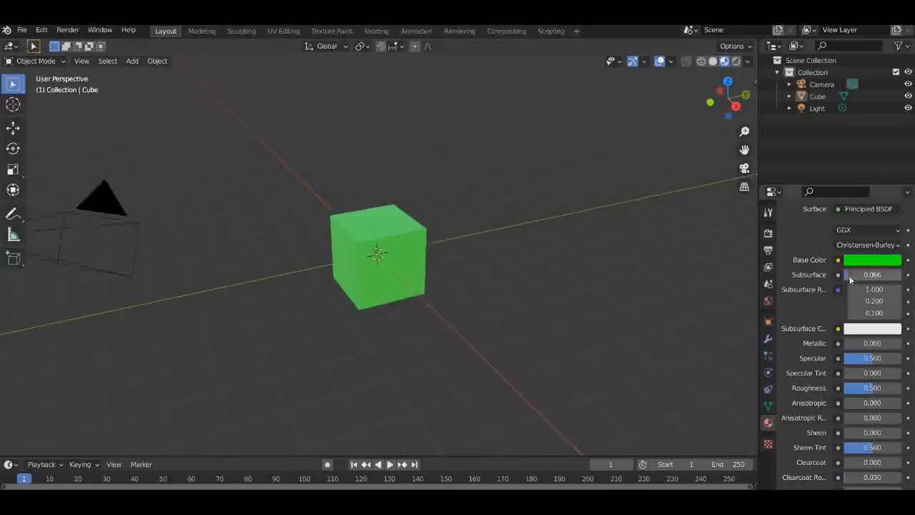
mouse_move(869, 274)
mouse_down()
mouse_move(898, 275)
mouse_move(869, 275)
mouse_up()
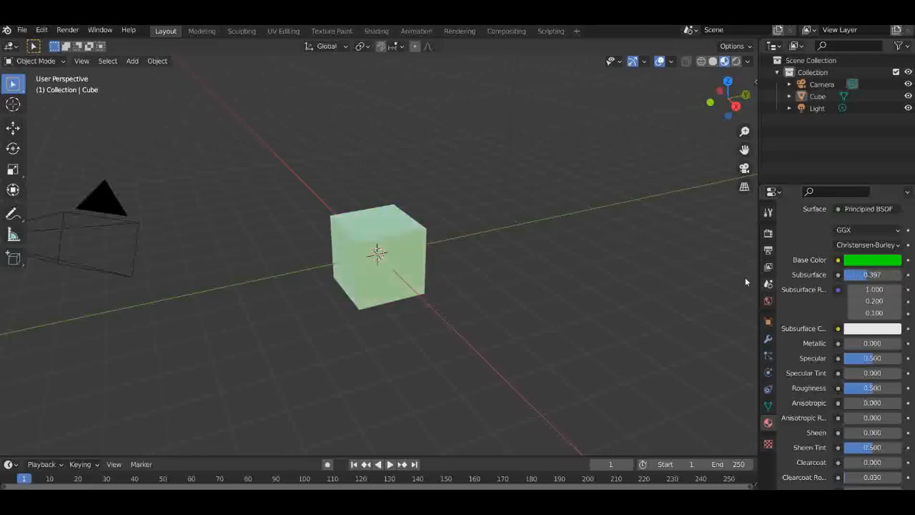
scroll(486, 256, up, 5)
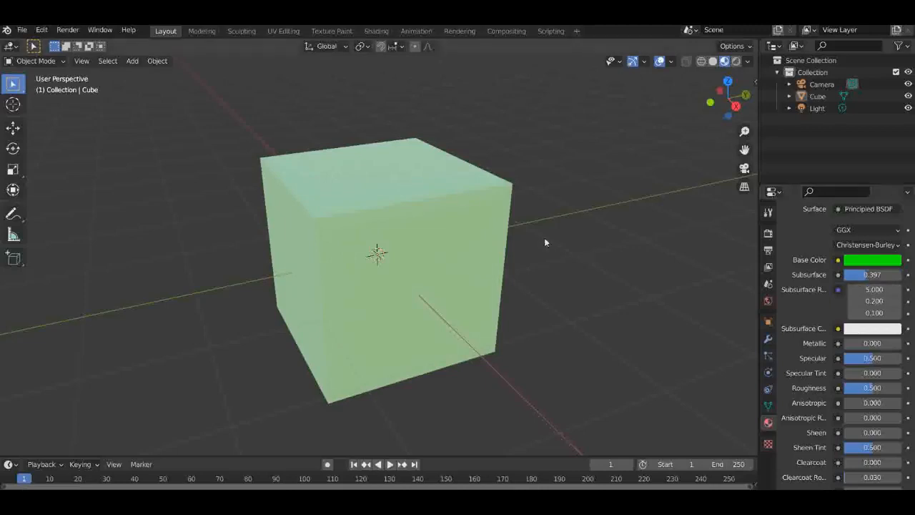
scroll(824, 270, down, 5)
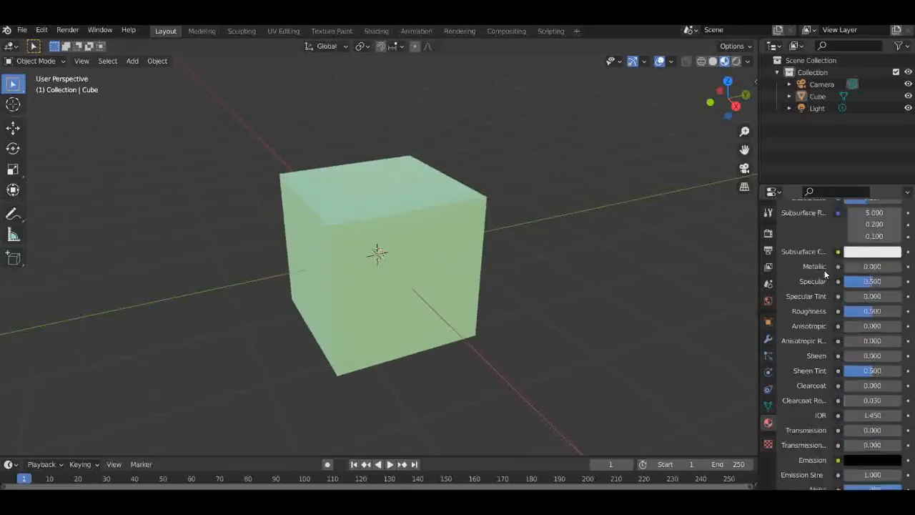
Enlarge the timeline area and change the material's Base Color to orange.
scroll(863, 265, up, 5)
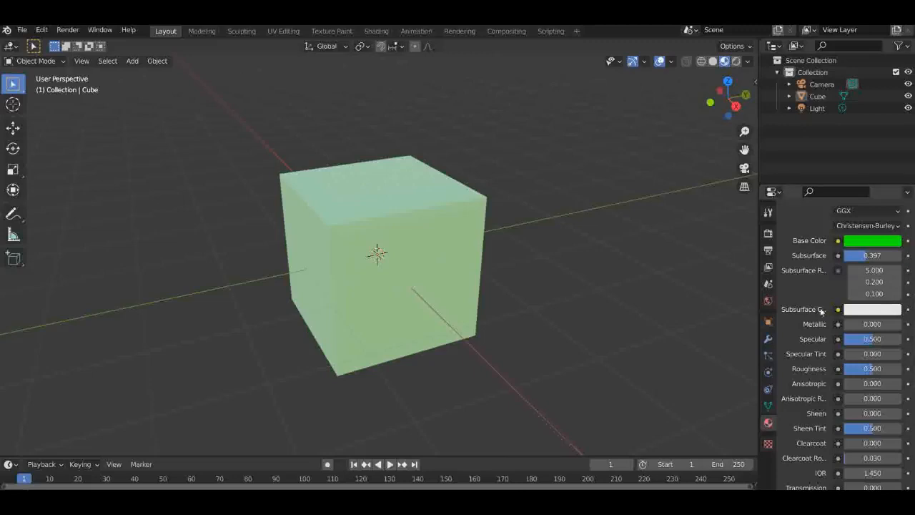
drag(481, 456, 486, 280)
scroll(823, 288, up, 3)
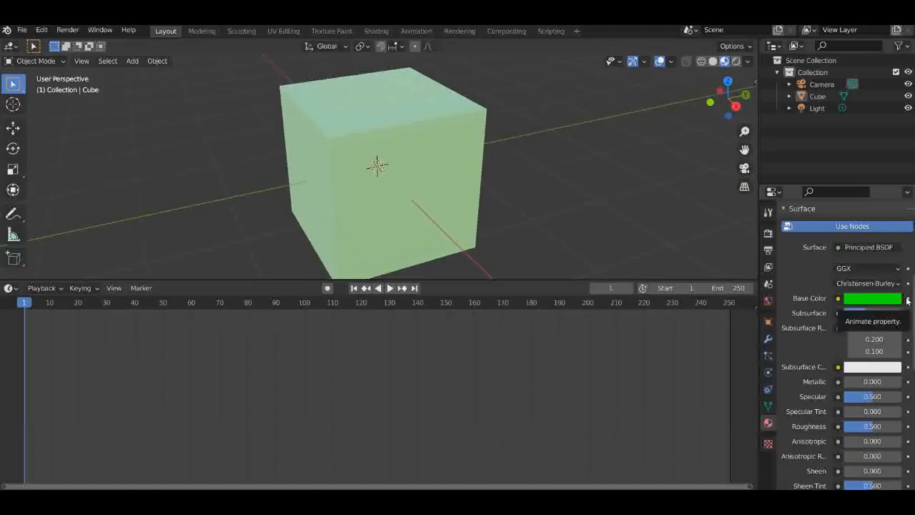
click(854, 299)
click(832, 194)
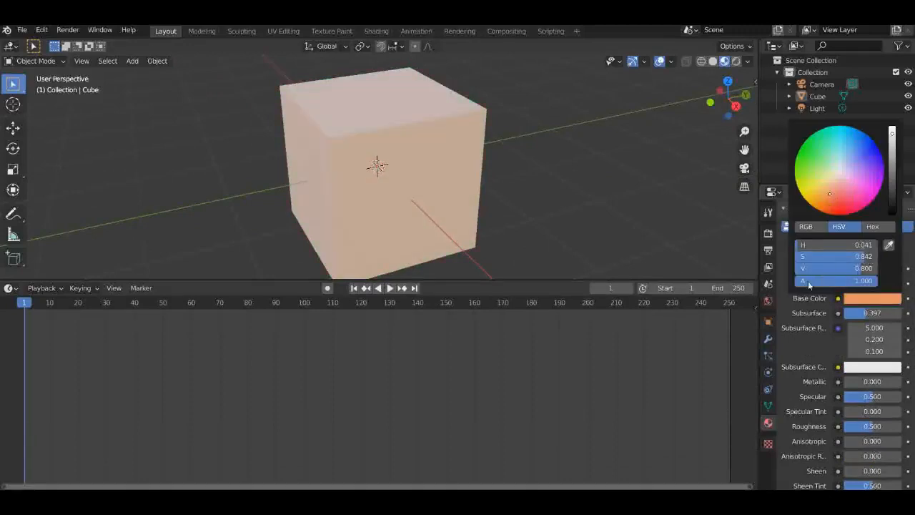
Turn on auto keying and change the material's Base Color to light green.
click(327, 289)
click(880, 299)
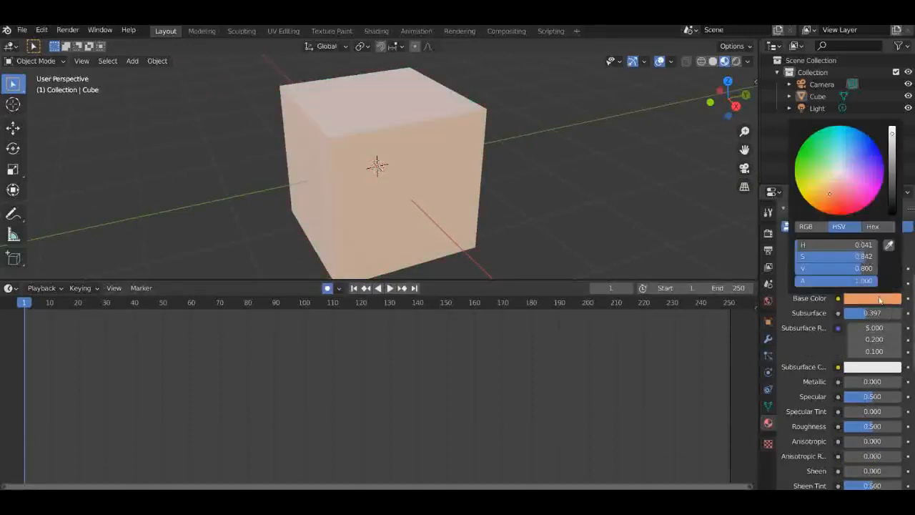
click(829, 158)
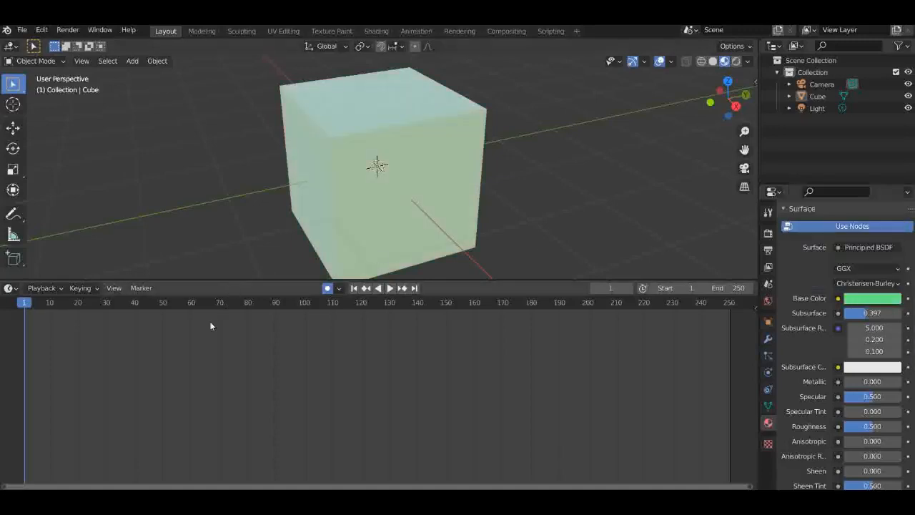
Play the animation briefly from frame 80, stop it, and shrink the timeline area.
click(248, 306)
key(space)
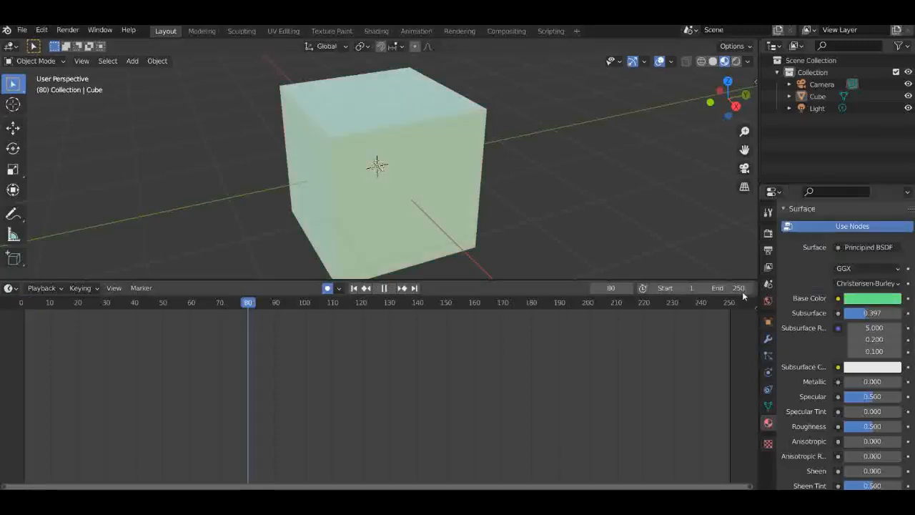
key(space)
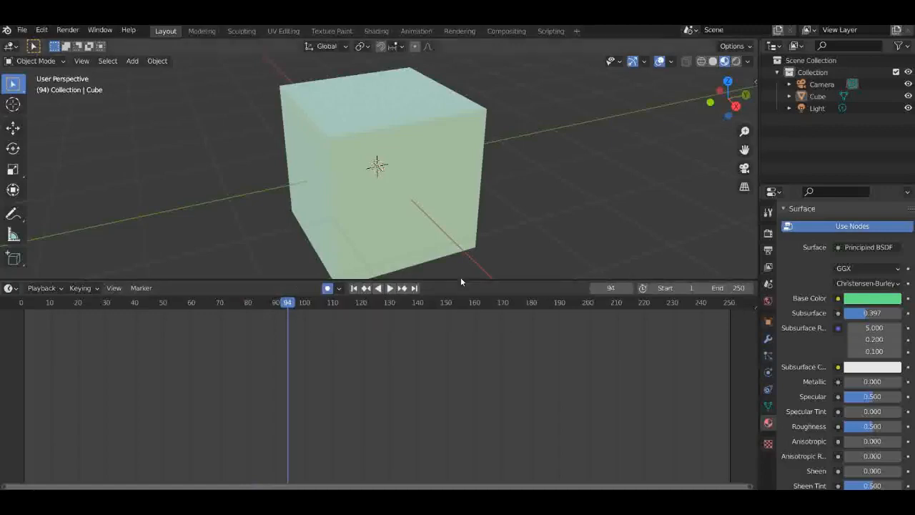
drag(461, 280, 476, 458)
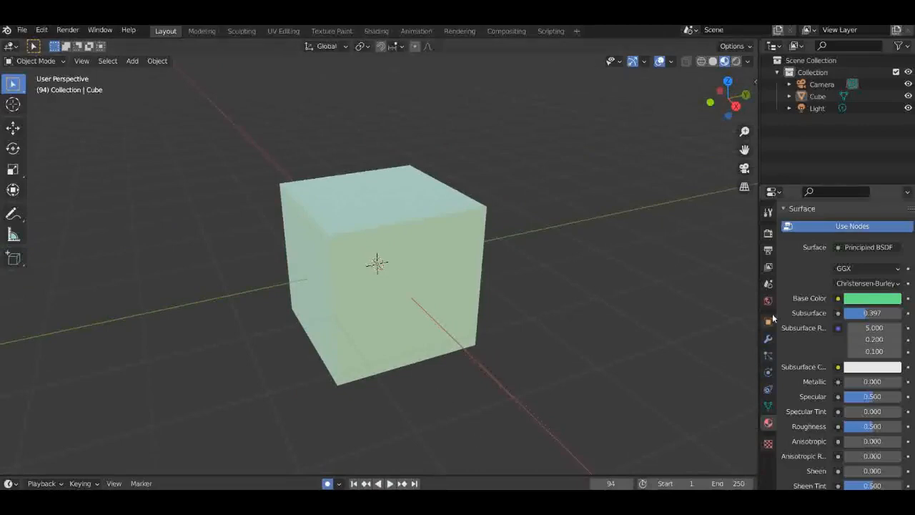
Raise the material's Metallic value to about 0.992 and view the cube closely from another side.
scroll(863, 350, down, 3)
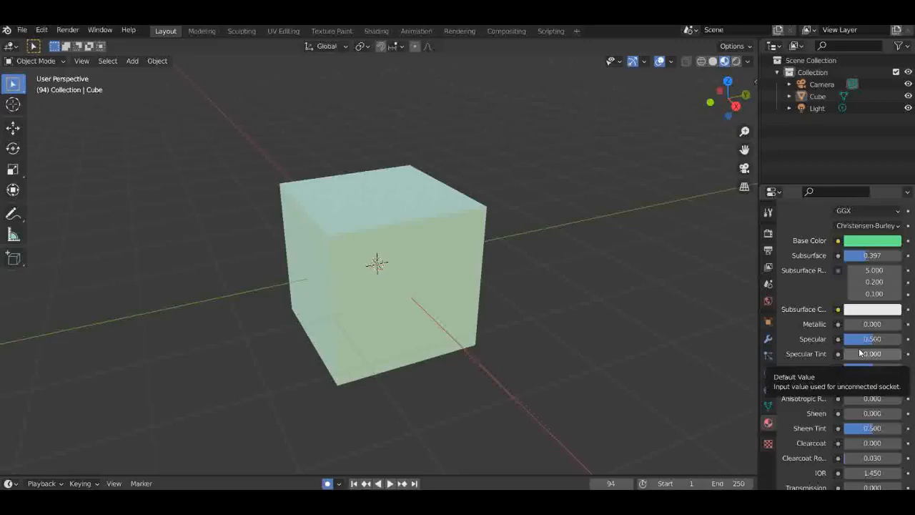
scroll(839, 323, down, 3)
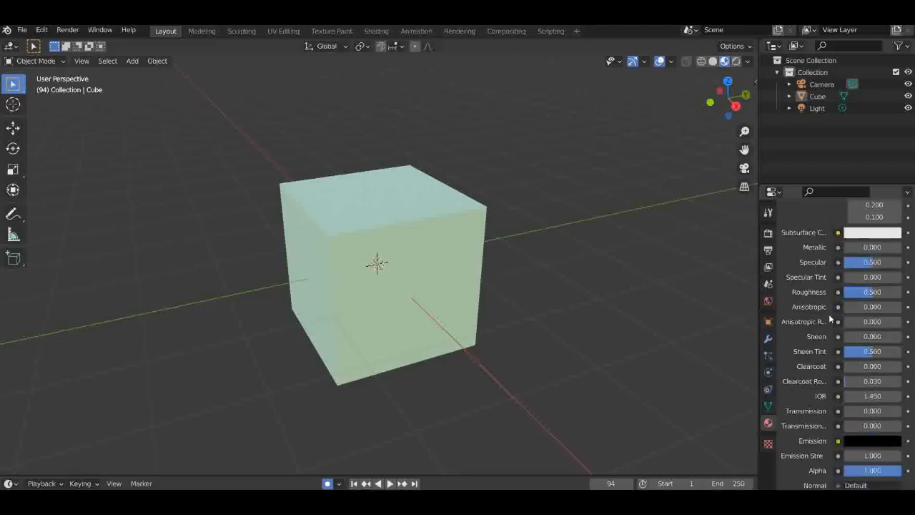
drag(845, 247, 901, 247)
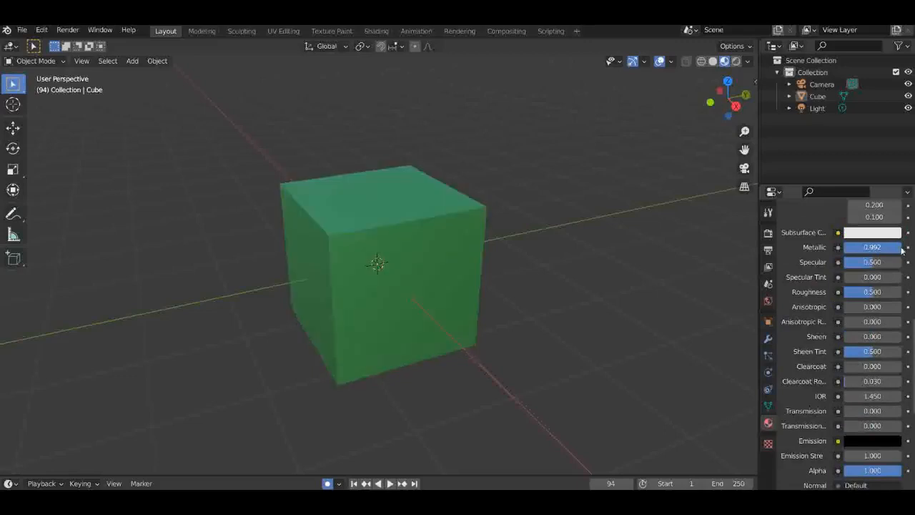
scroll(344, 270, down, 1)
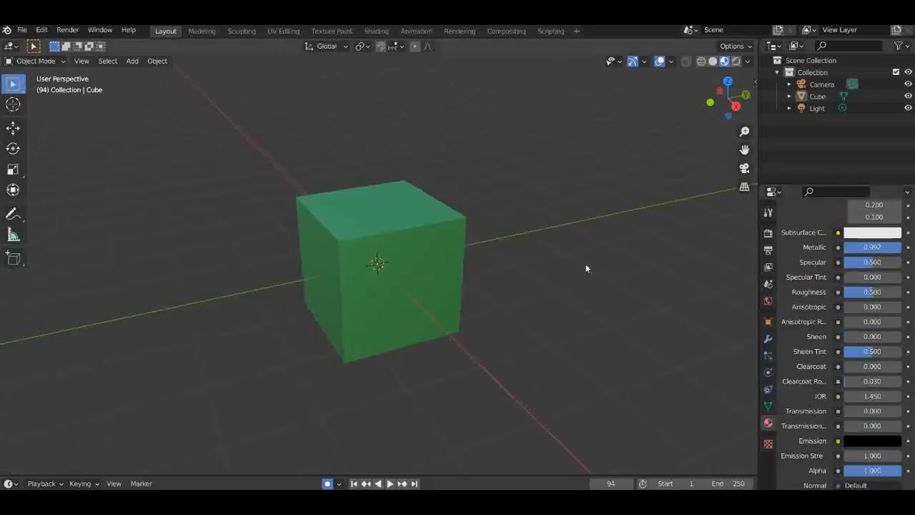
scroll(431, 293, up, 3)
drag(727, 112, 894, 126)
scroll(839, 287, up, 5)
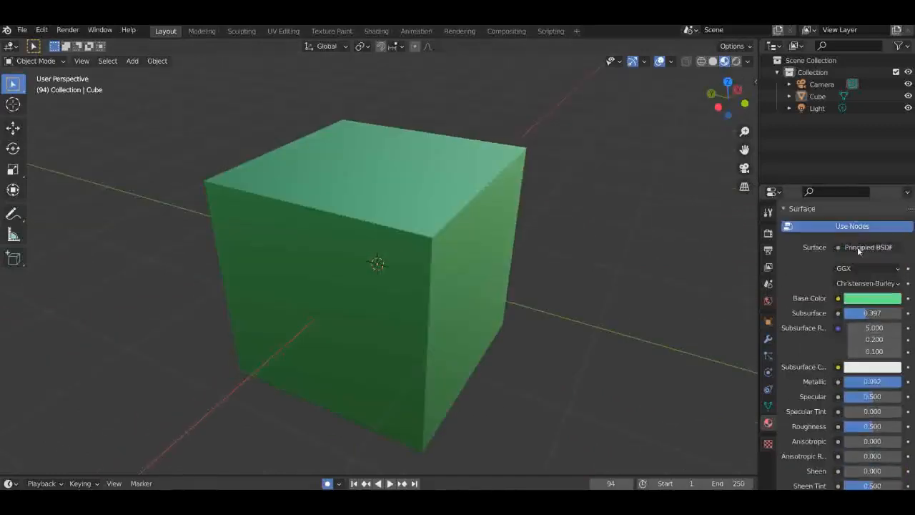
Darken the material's Base Color to nearly black, with an HSV value of about 0.009.
scroll(858, 248, up, 3)
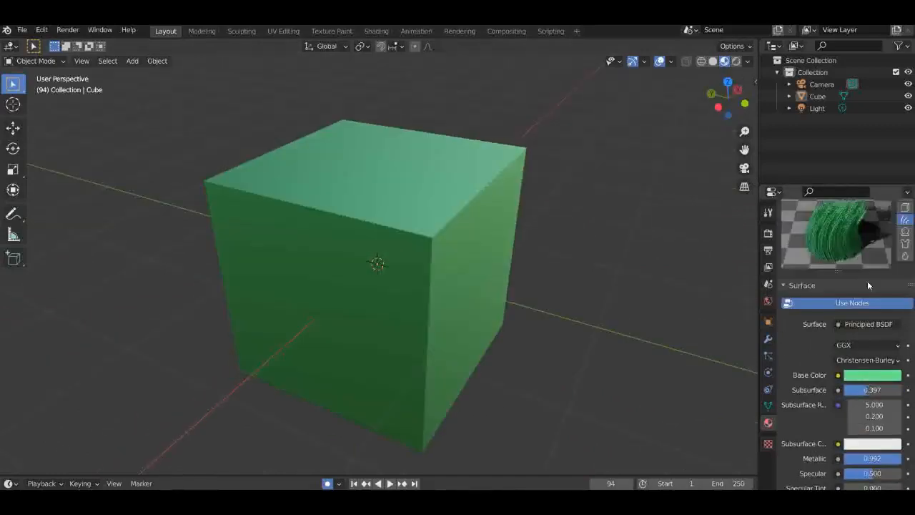
click(867, 374)
drag(894, 244, 893, 290)
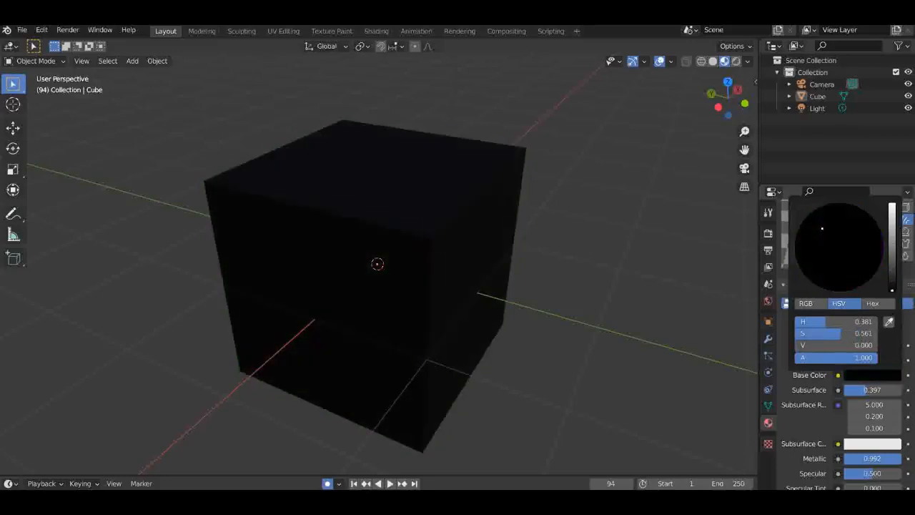
click(894, 286)
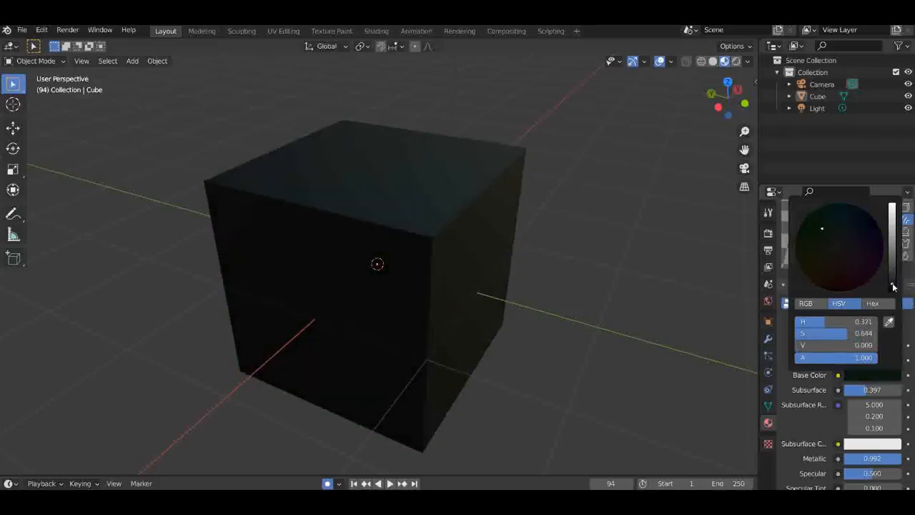
Raise the material's Specular value to 1.000 and view the cube from other angles.
mouse_move(728, 96)
mouse_down()
mouse_move(715, 72)
mouse_move(726, 115)
mouse_up()
scroll(869, 377, down, 5)
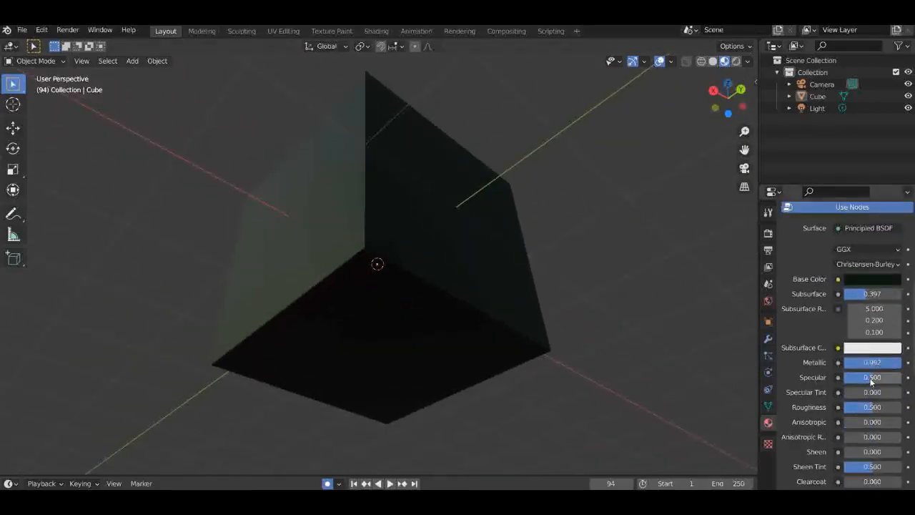
drag(851, 361, 903, 361)
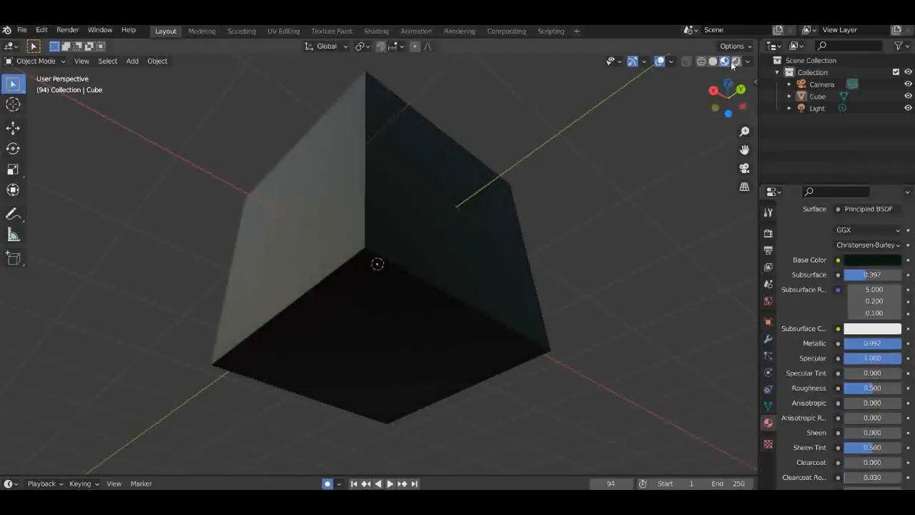
drag(716, 107, 629, 172)
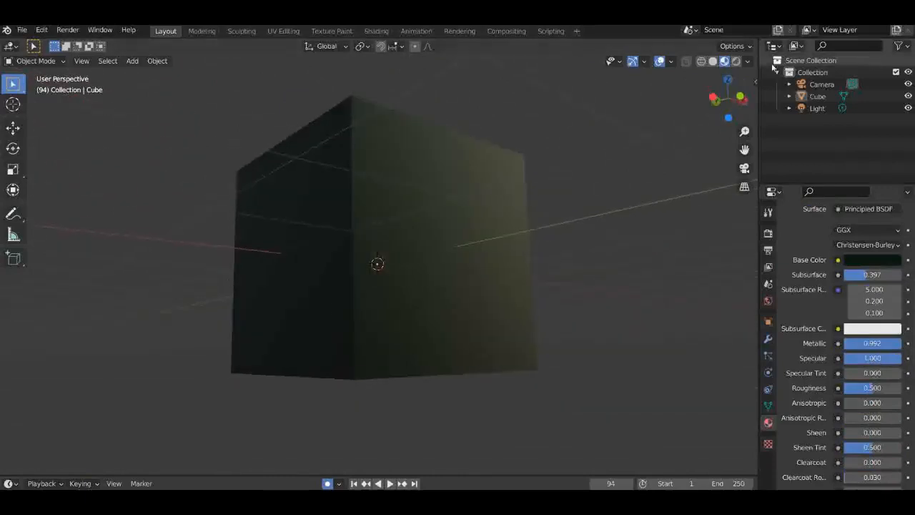
Change the Material Preview lighting environment to the warm orange-brown interior HDRI.
click(747, 62)
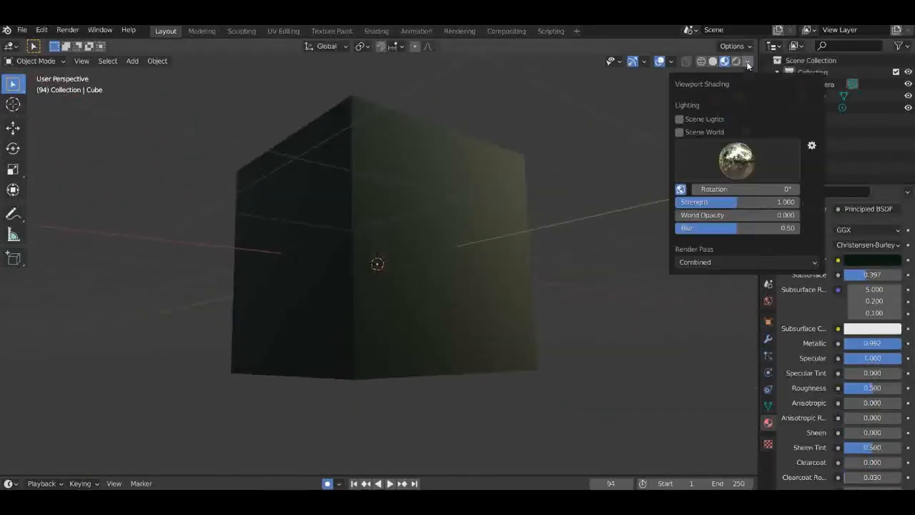
click(728, 161)
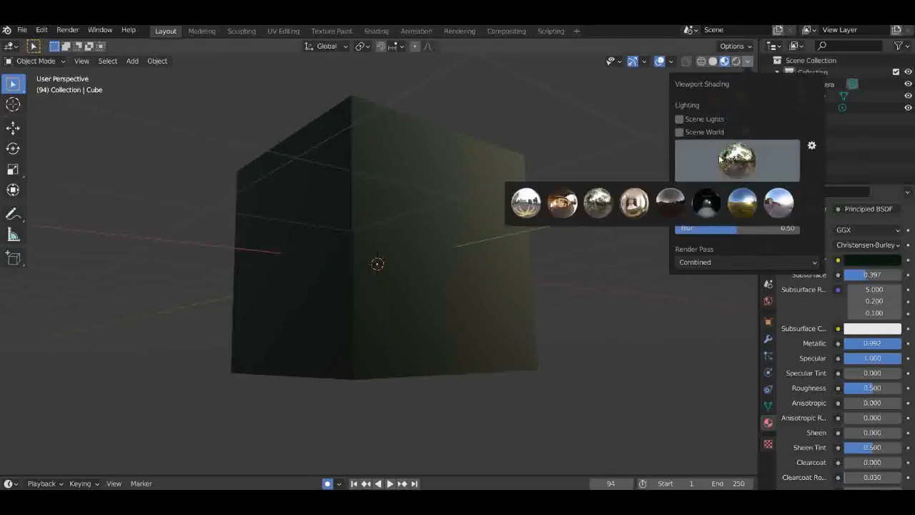
click(560, 209)
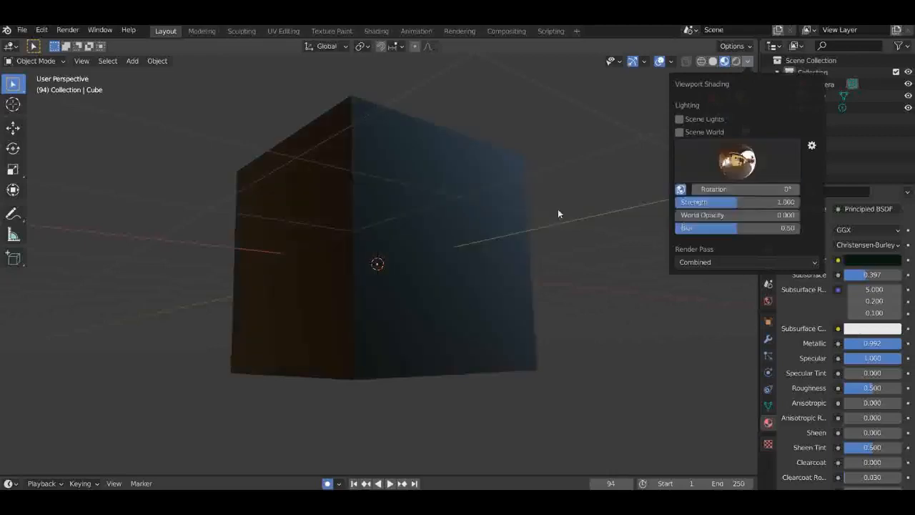
Change the Material Preview lighting environment to the last HDRI, the blue-sky outdoor one, and view the cube from below.
click(748, 61)
click(687, 163)
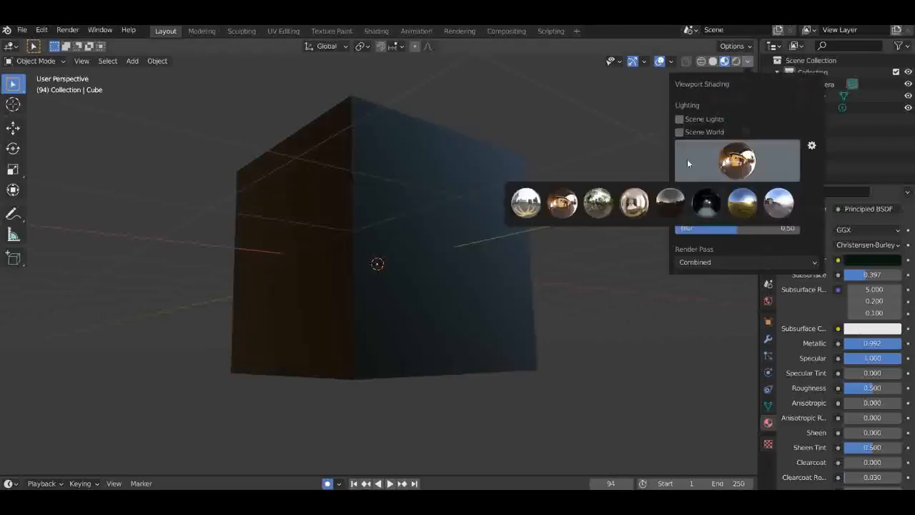
click(748, 61)
click(729, 160)
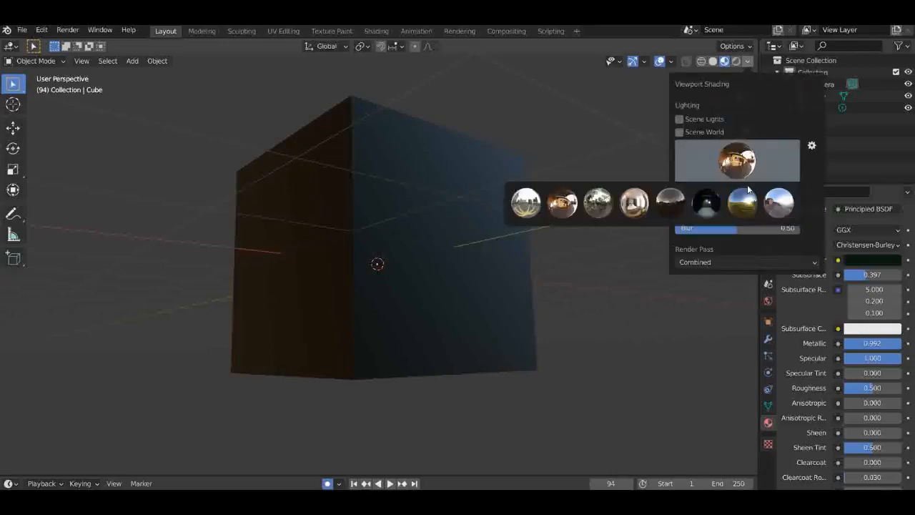
click(787, 206)
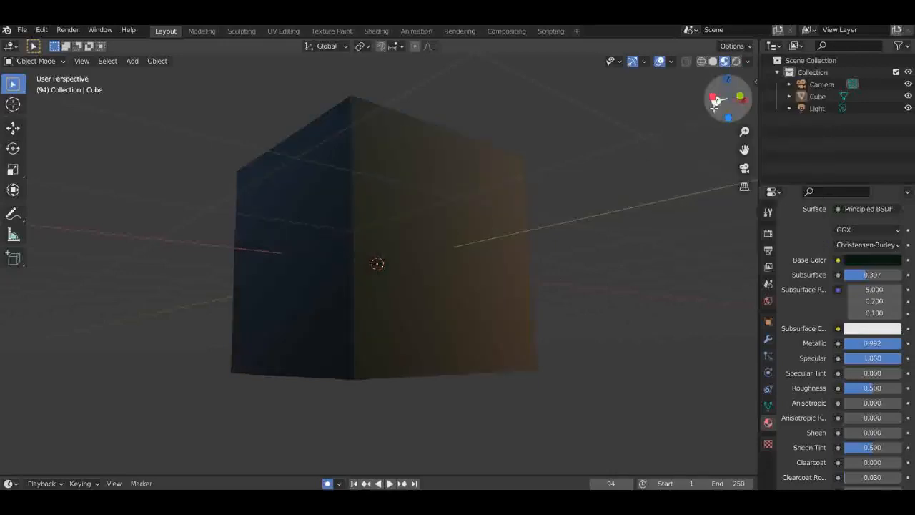
drag(728, 98, 540, 60)
scroll(526, 187, down, 1)
scroll(527, 188, down, 5)
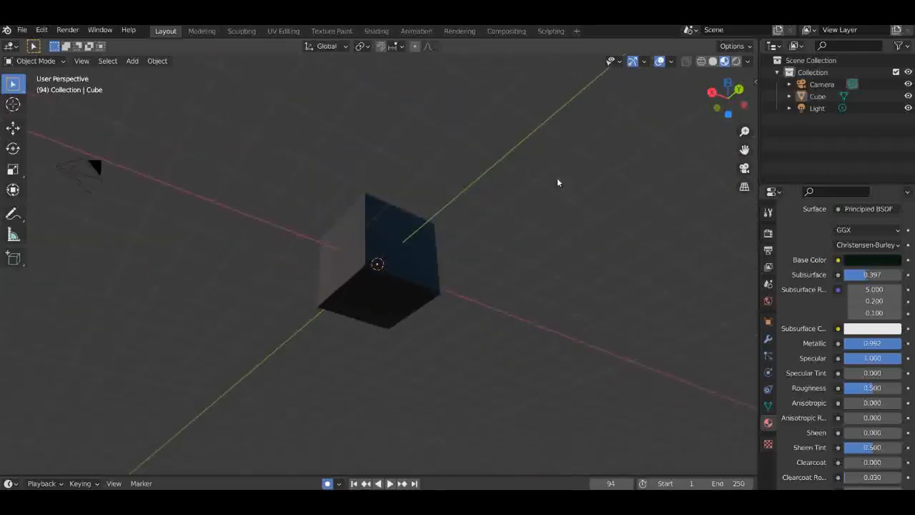
scroll(829, 298, down, 3)
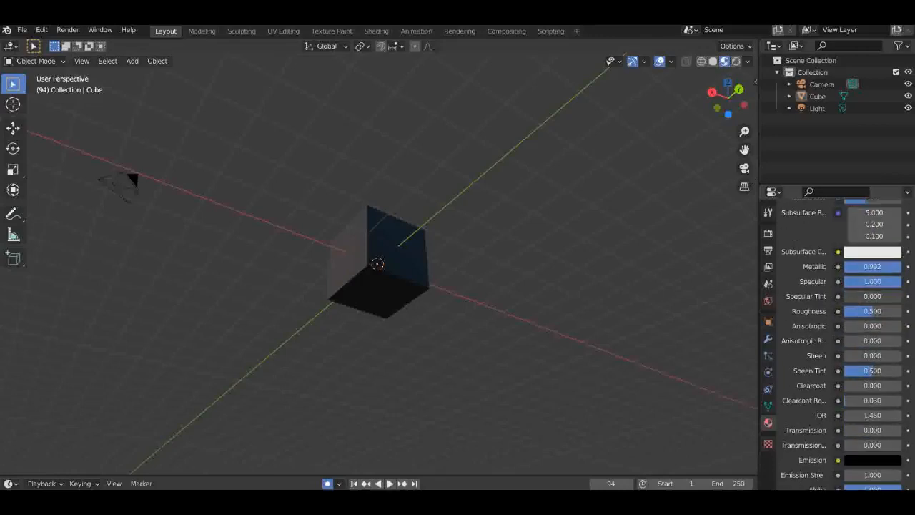
scroll(829, 298, up, 2)
scroll(470, 287, up, 5)
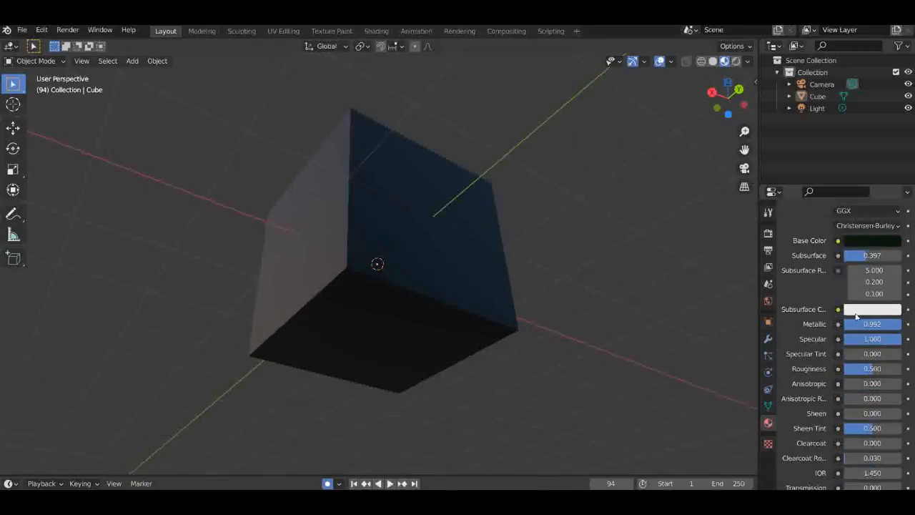
Try Specular Tint at 1.000 and reset the cube material's Metallic, Specular and Specular Tint to 0.000.
scroll(862, 319, down, 1)
drag(862, 316, 846, 327)
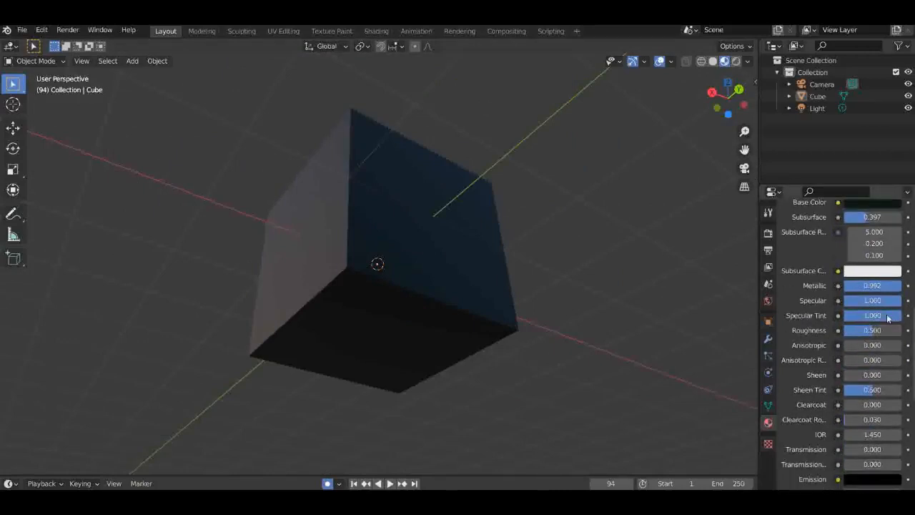
mouse_move(900, 285)
mouse_down()
mouse_move(844, 285)
mouse_move(882, 301)
mouse_move(845, 301)
mouse_move(845, 315)
mouse_up()
scroll(644, 286, down, 3)
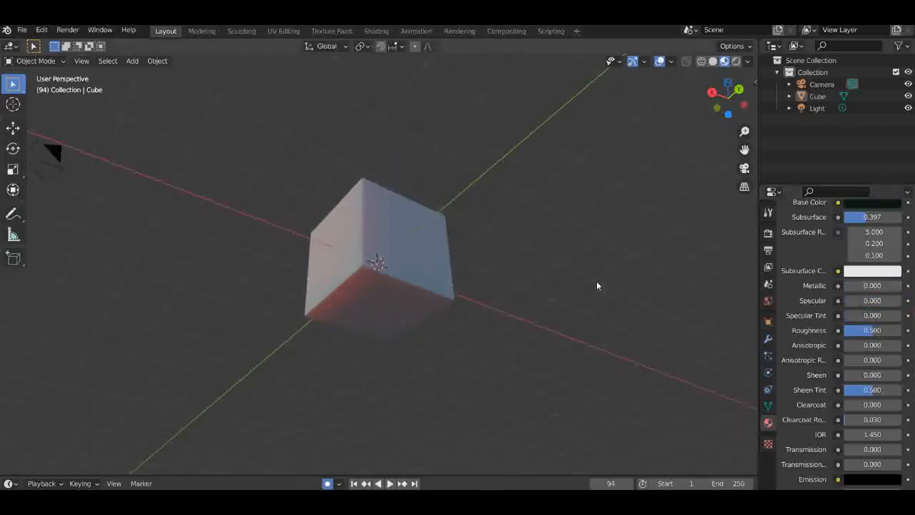
drag(712, 92, 690, 169)
scroll(871, 253, up, 3)
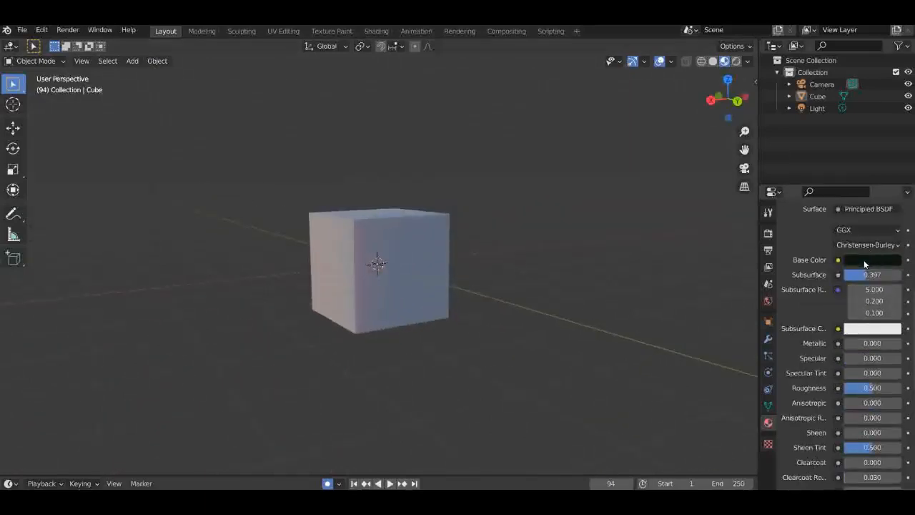
Brighten the material's Base Color to a medium green, raise Roughness to 1.000 and view the cube from above.
click(864, 259)
drag(892, 169, 891, 132)
scroll(844, 307, down, 3)
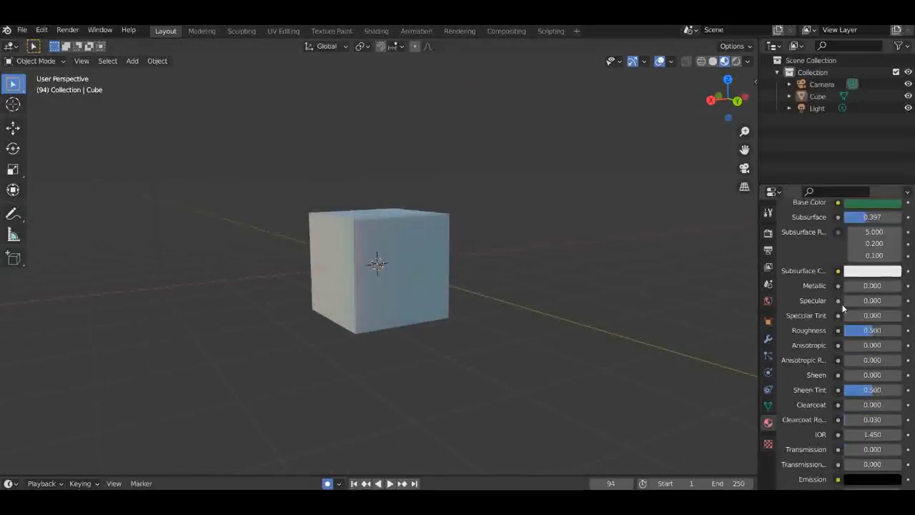
scroll(842, 304, down, 2)
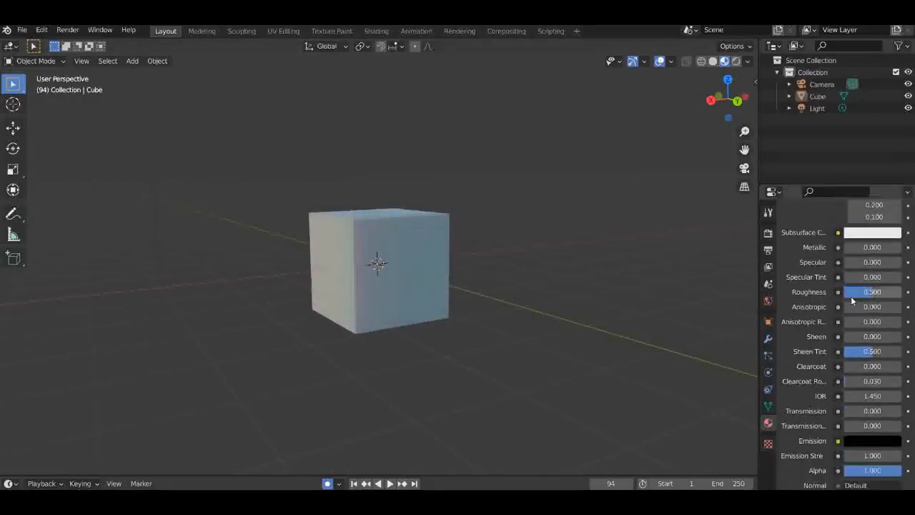
drag(851, 296, 901, 296)
scroll(565, 292, up, 5)
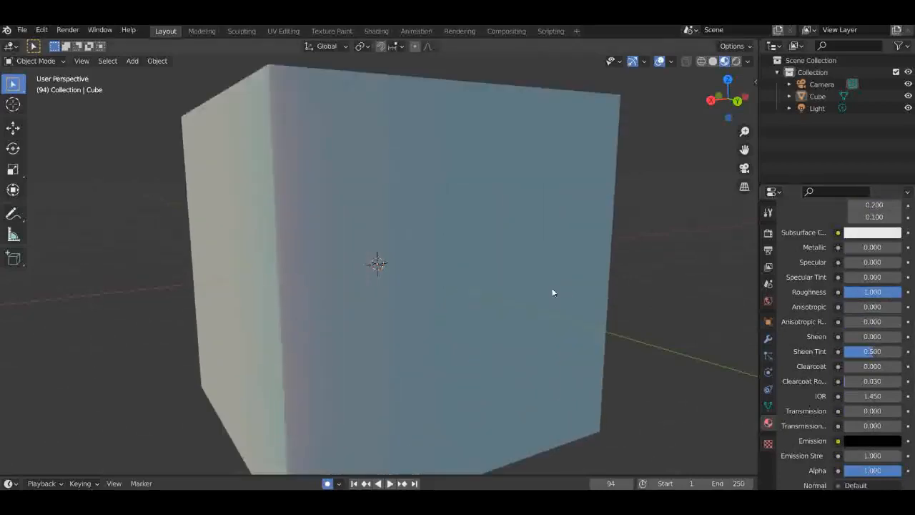
scroll(553, 293, down, 5)
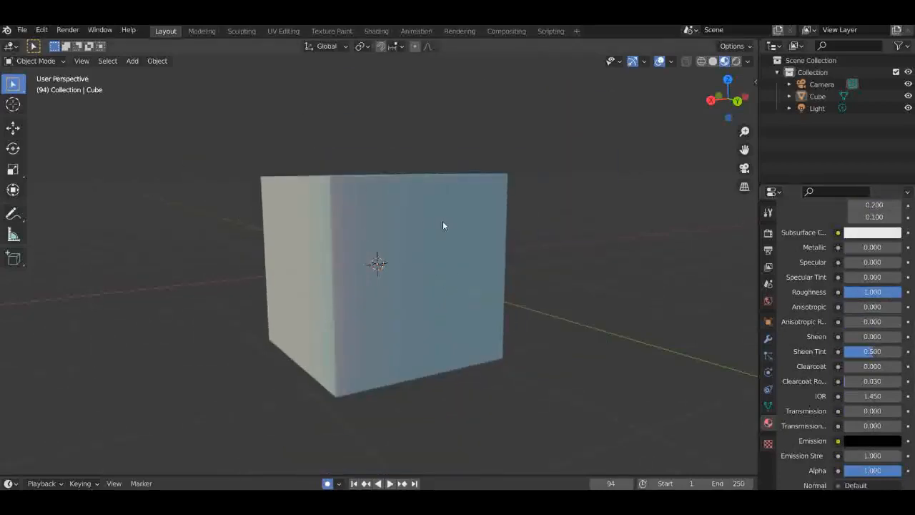
scroll(719, 95, down, 3)
drag(719, 95, 366, 189)
Delete the cube and add a UV Sphere mesh in its place.
click(409, 280)
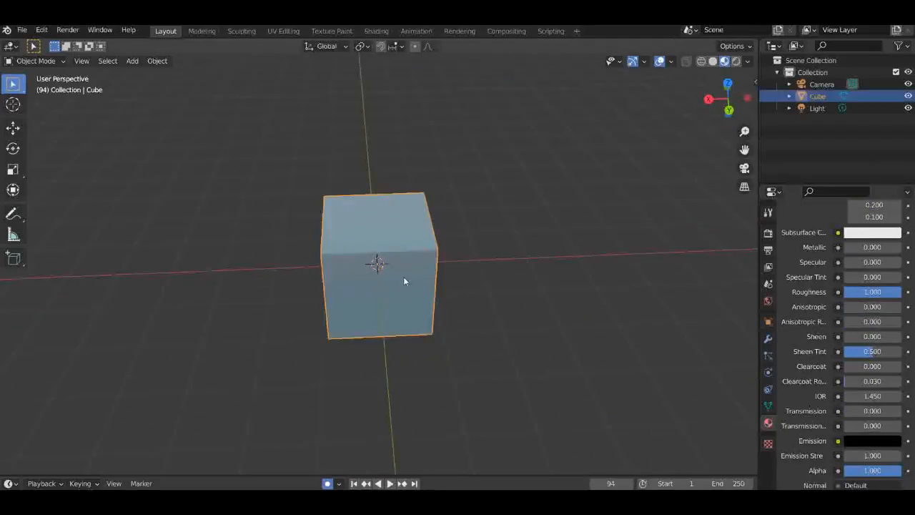
key(x)
click(404, 276)
key(shift+a)
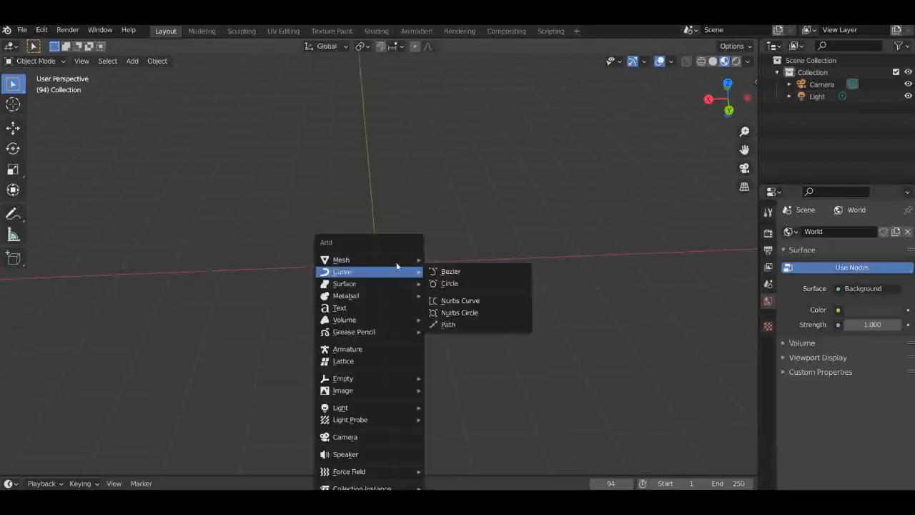
mouse_move(399, 263)
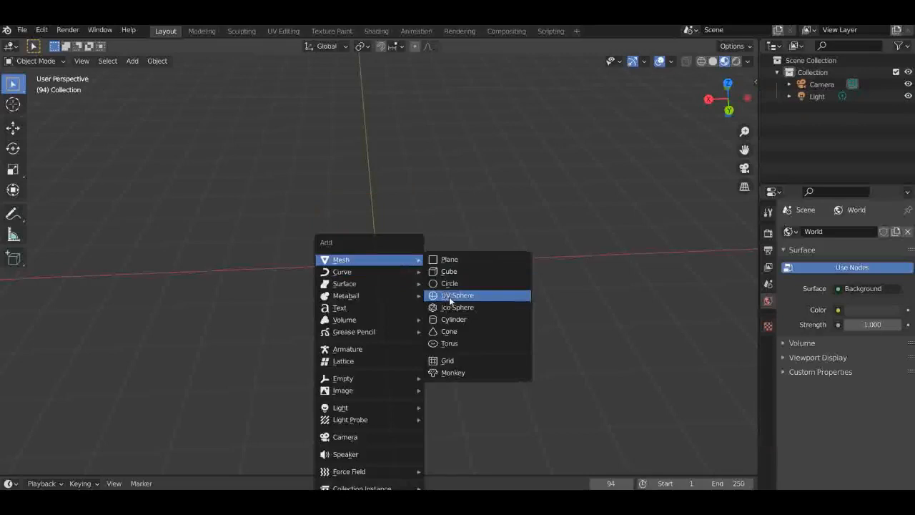
click(449, 296)
Give the sphere a new material with Roughness 1.000 and Specular 0.000, and view it from another side.
click(830, 282)
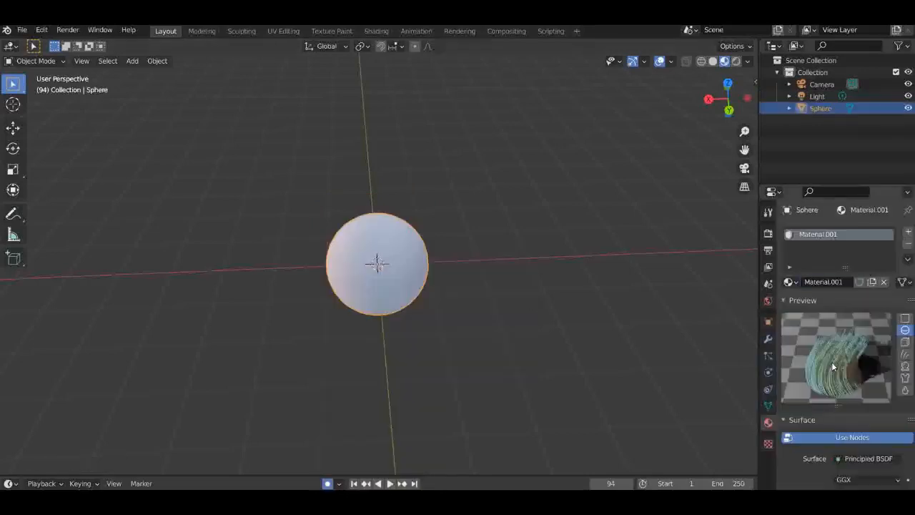
scroll(846, 380, down, 8)
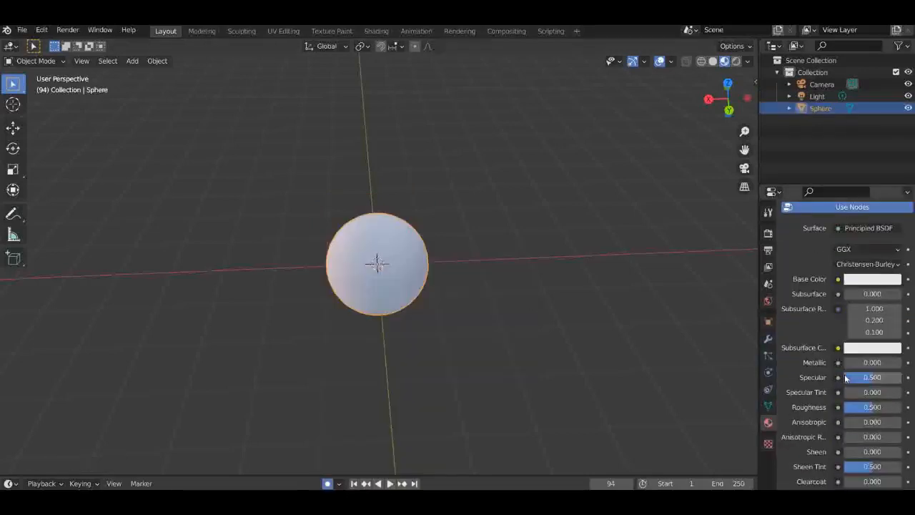
mouse_move(864, 350)
mouse_down()
mouse_move(845, 350)
mouse_move(903, 350)
mouse_up()
drag(887, 320, 840, 318)
scroll(459, 269, up, 5)
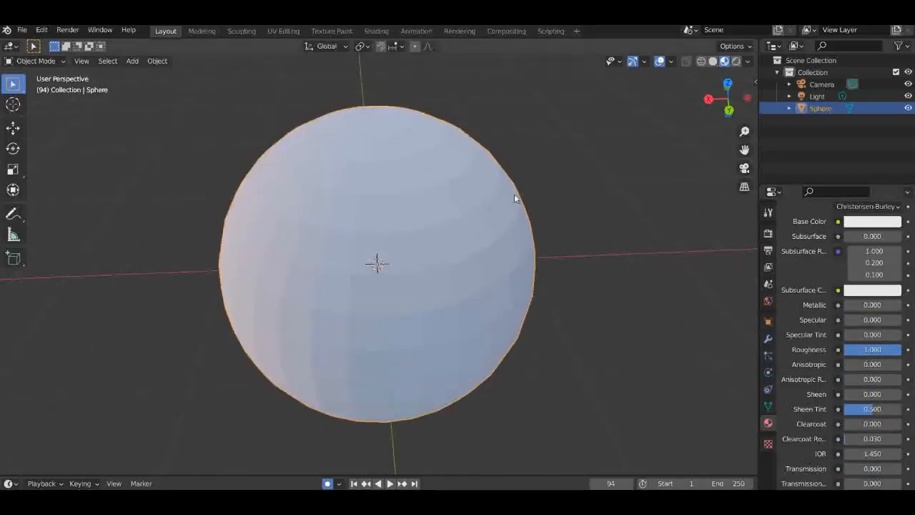
scroll(515, 198, down, 1)
mouse_move(709, 98)
mouse_down()
mouse_move(700, 104)
mouse_move(708, 104)
mouse_up()
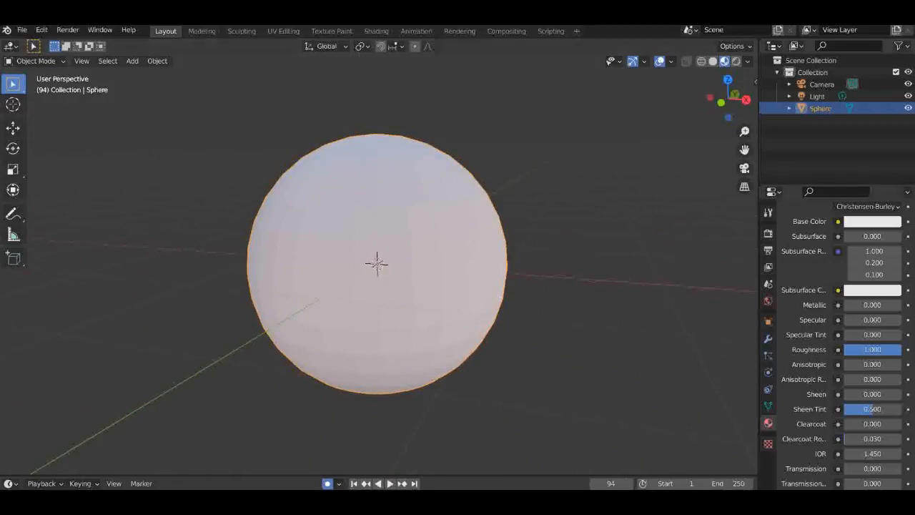
Raise the sphere material's Anisotropic to about 0.760 and Anisotropic Rotation to about 0.752, and view it in Rendered shading.
scroll(844, 345, down, 1)
scroll(844, 345, down, 3)
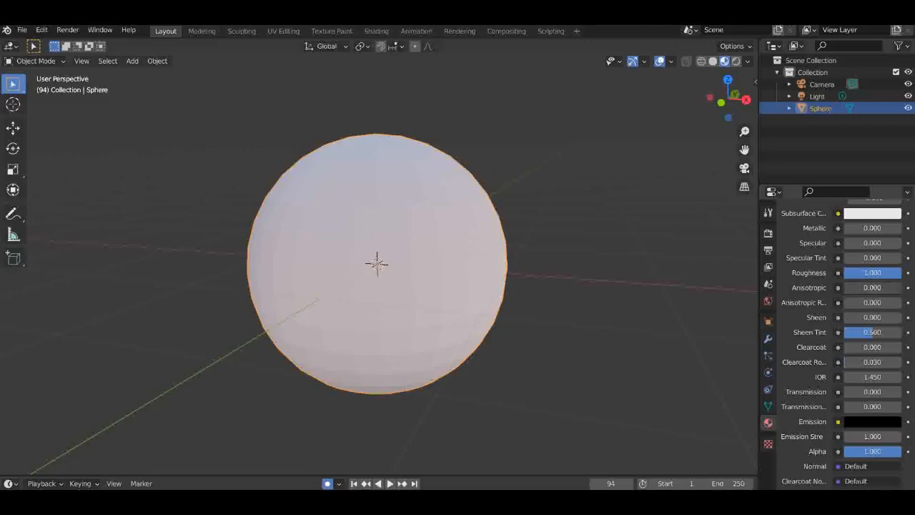
drag(847, 287, 886, 304)
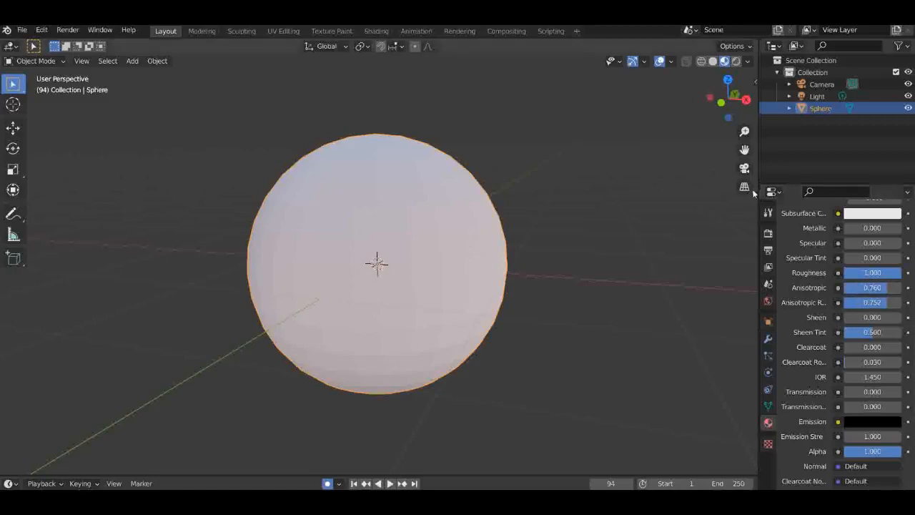
click(736, 60)
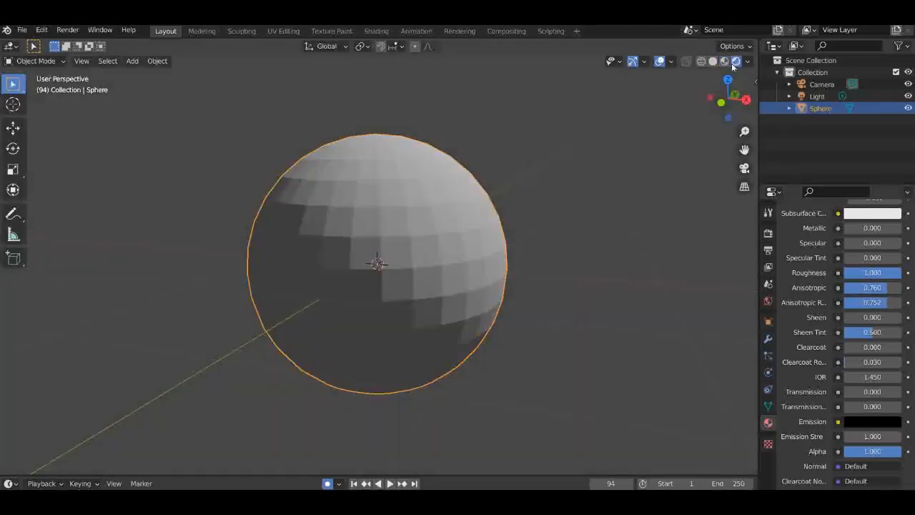
mouse_move(728, 98)
mouse_down()
mouse_move(443, 100)
mouse_move(318, 139)
mouse_move(186, 136)
mouse_move(211, 111)
mouse_move(216, 36)
mouse_move(43, 43)
mouse_move(7, 132)
mouse_move(835, 100)
mouse_move(578, 143)
mouse_move(800, 104)
mouse_move(628, 132)
mouse_move(621, 108)
mouse_move(567, 104)
mouse_move(334, 132)
mouse_move(66, 118)
mouse_up()
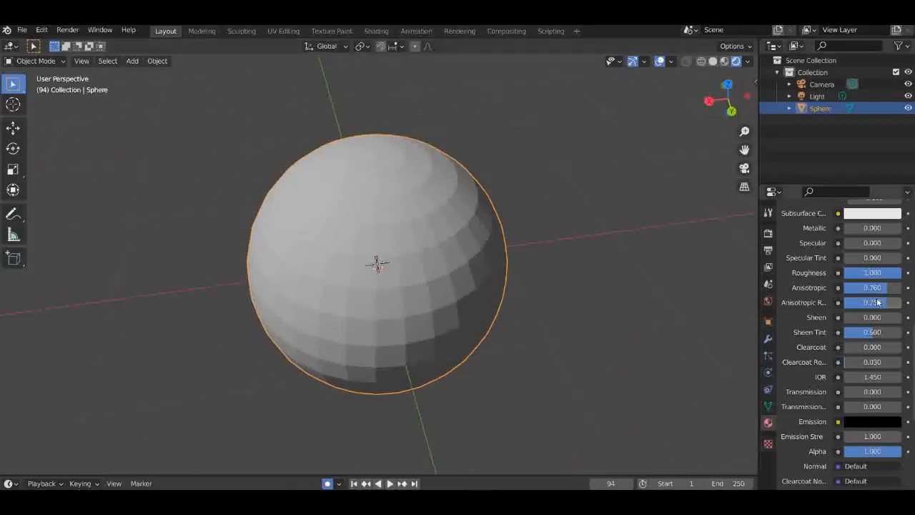
Reset Roughness, Anisotropic and Anisotropic Rotation to 0.000 and raise Sheen to 1.000, viewing the sphere from the side.
drag(879, 302, 834, 302)
mouse_move(887, 288)
mouse_down()
mouse_move(845, 287)
mouse_move(841, 273)
mouse_move(844, 287)
mouse_up()
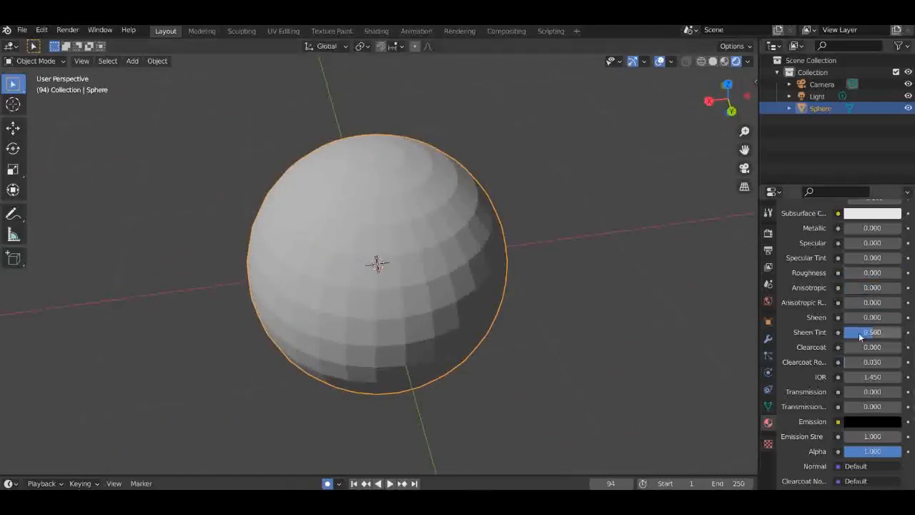
drag(864, 317, 897, 317)
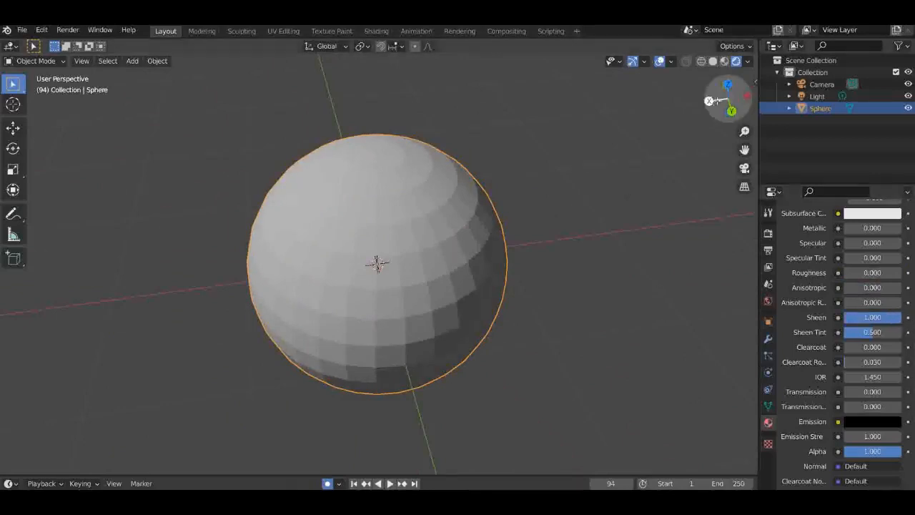
mouse_move(728, 99)
mouse_down()
mouse_move(714, 119)
mouse_move(728, 100)
mouse_up()
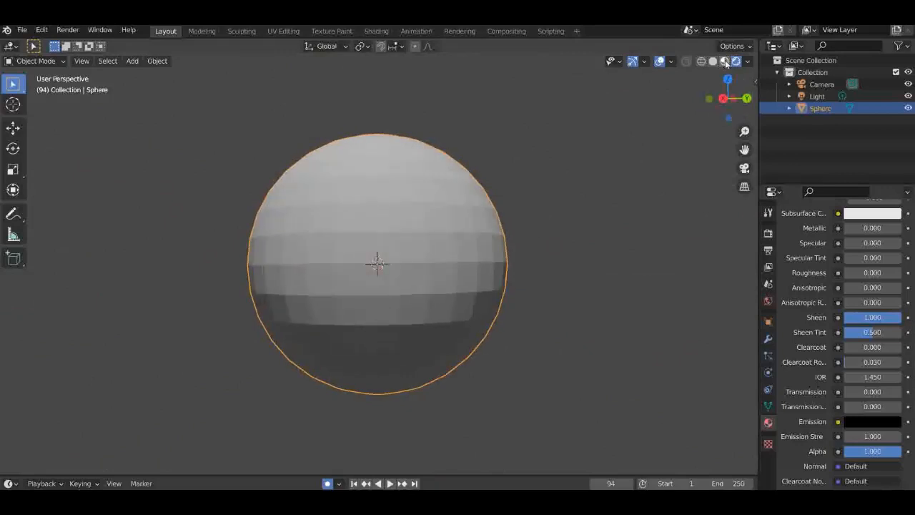
Switch the viewport back to Material Preview shading and raise the sphere material's Sheen Tint to 1.000.
click(725, 63)
drag(727, 97, 709, 102)
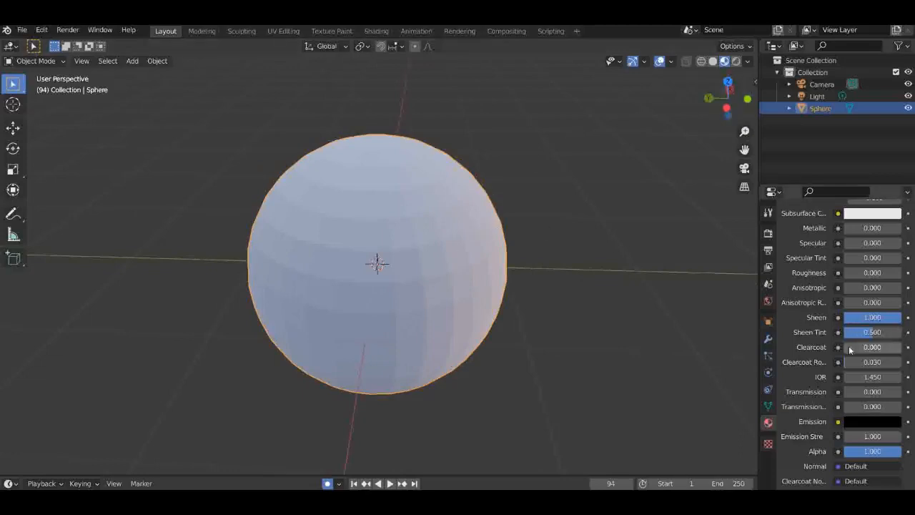
drag(854, 333, 905, 336)
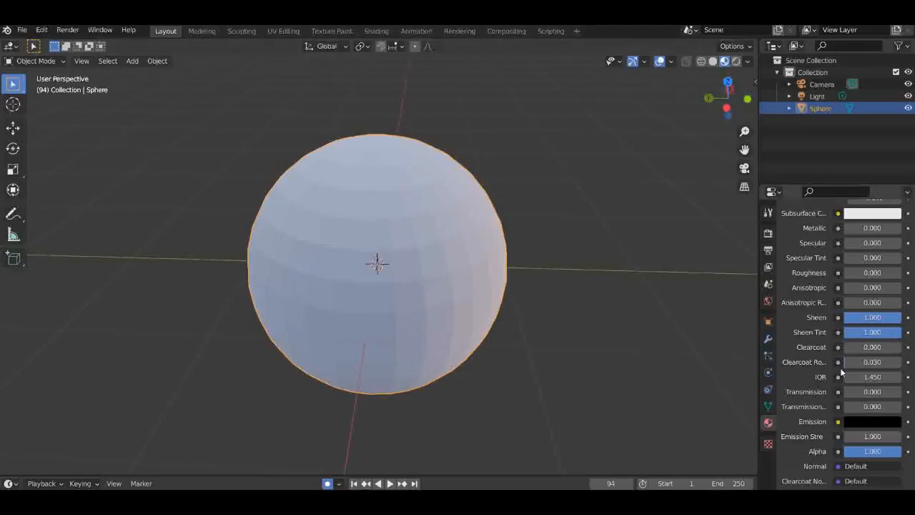
Reset the material's Sheen and Sheen Tint to 0.000 and briefly try a higher Clearcoat before returning it to 0.000.
scroll(841, 368, down, 3)
drag(900, 260, 879, 292)
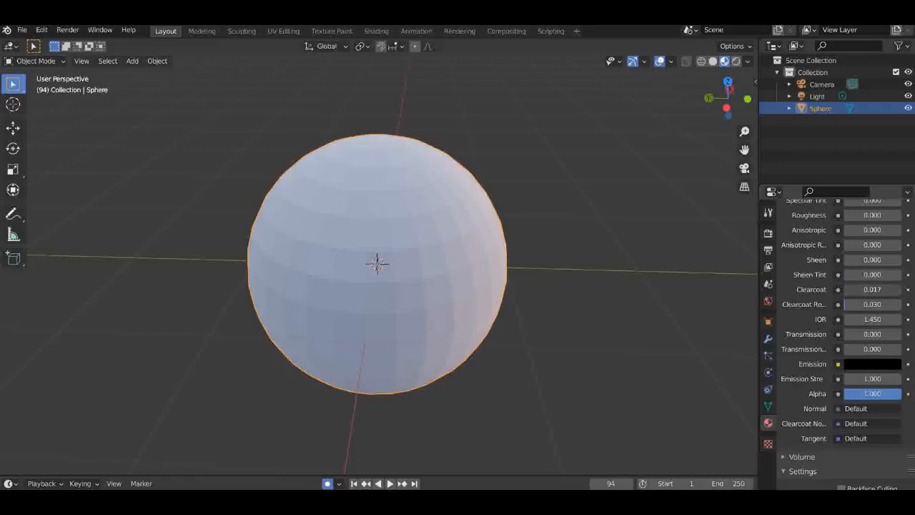
scroll(874, 261, up, 5)
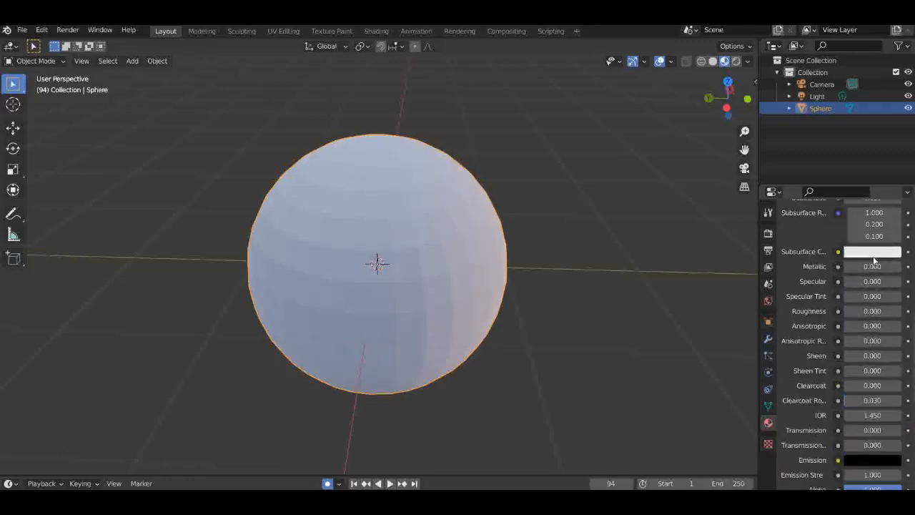
scroll(874, 261, up, 2)
scroll(853, 332, down, 6)
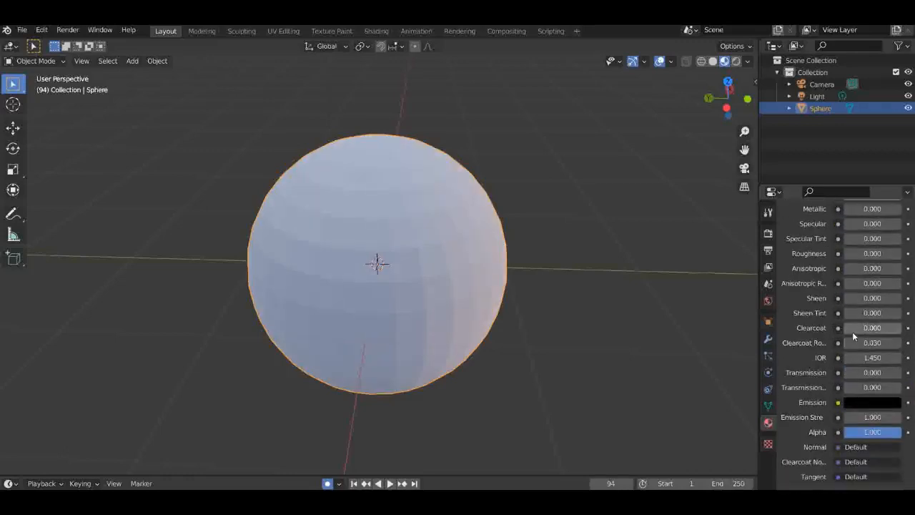
scroll(853, 335, down, 3)
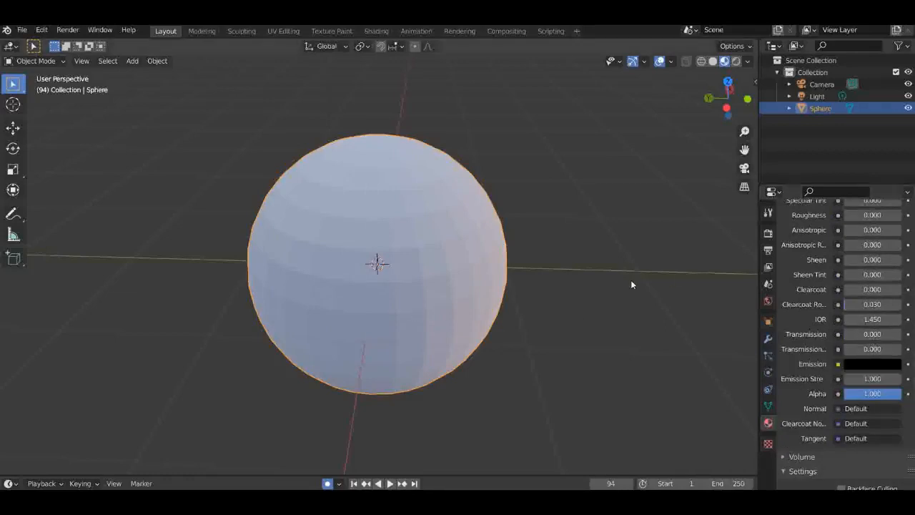
scroll(825, 327, up, 15)
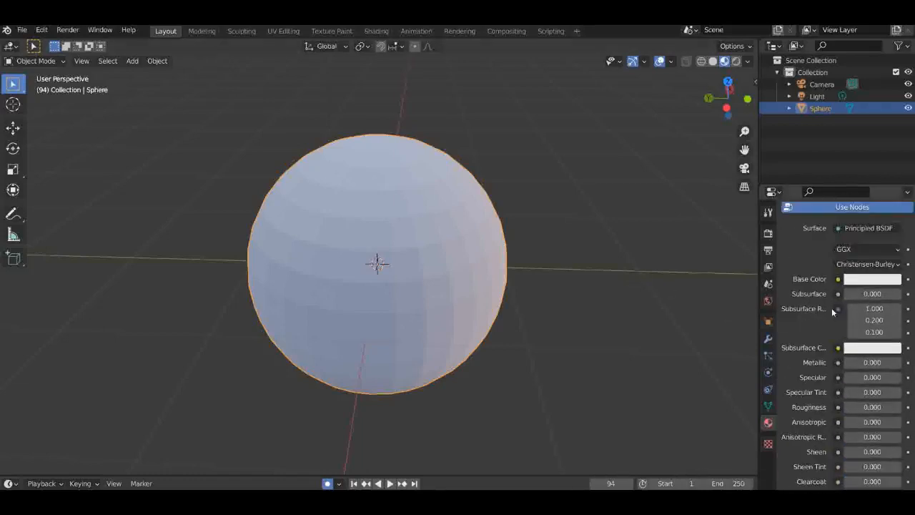
scroll(809, 357, down, 10)
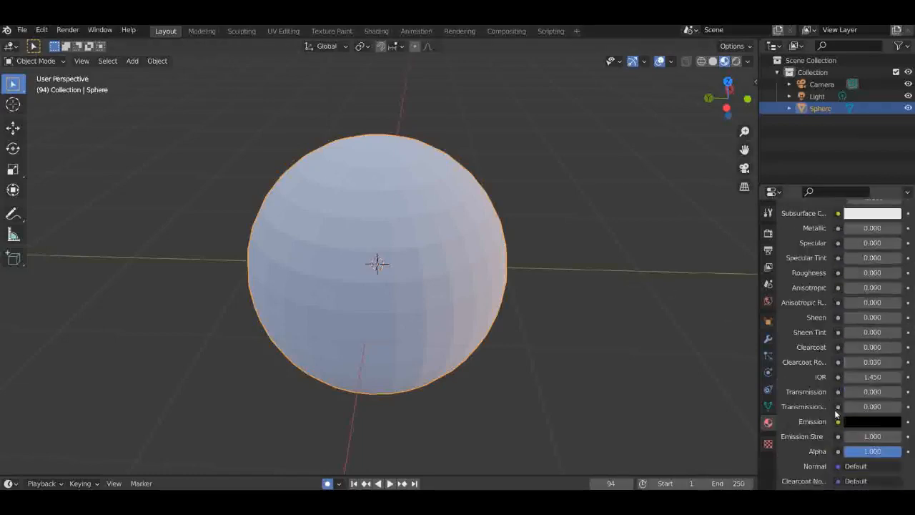
Switch the Material Preview lighting to the dark night HDRI and bring up the HDRI choices again.
scroll(835, 400, down, 2)
scroll(835, 400, up, 5)
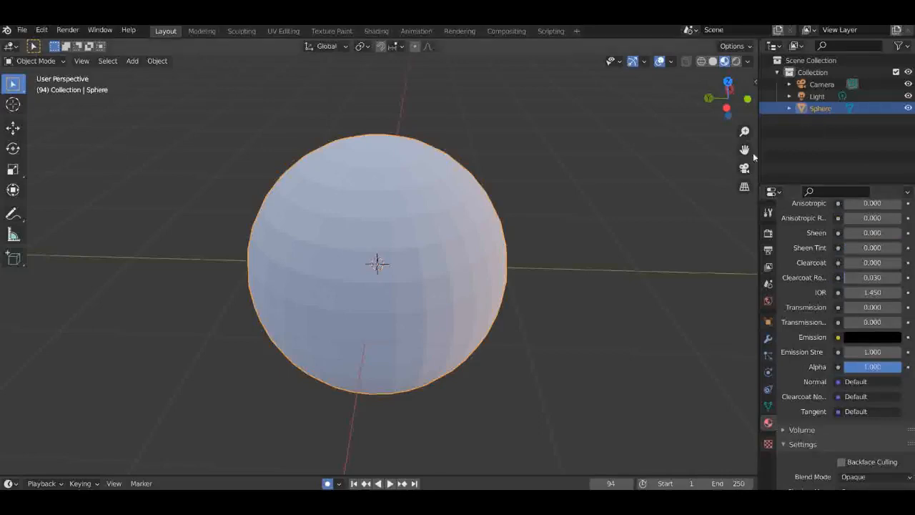
click(748, 61)
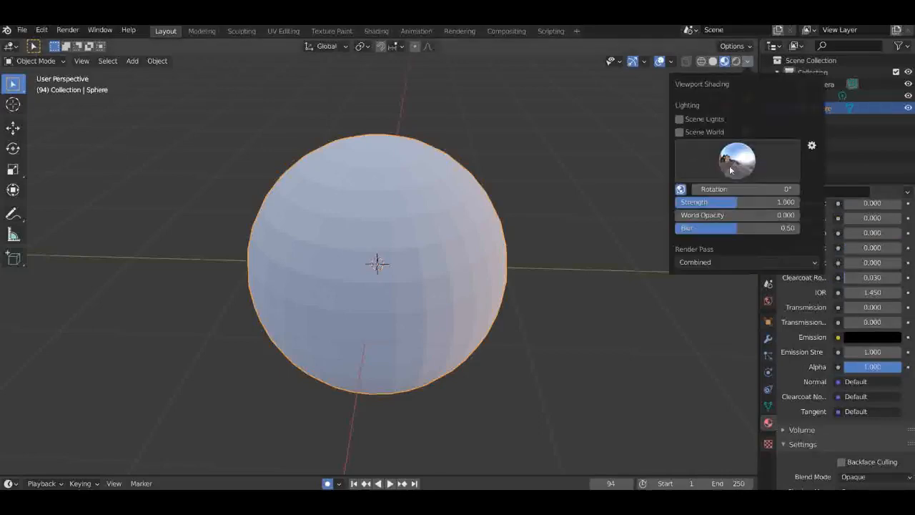
click(760, 170)
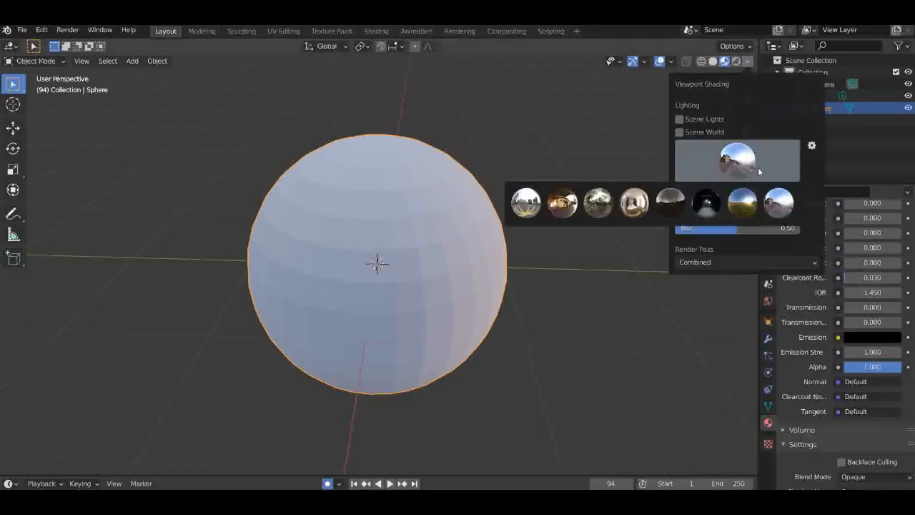
click(722, 203)
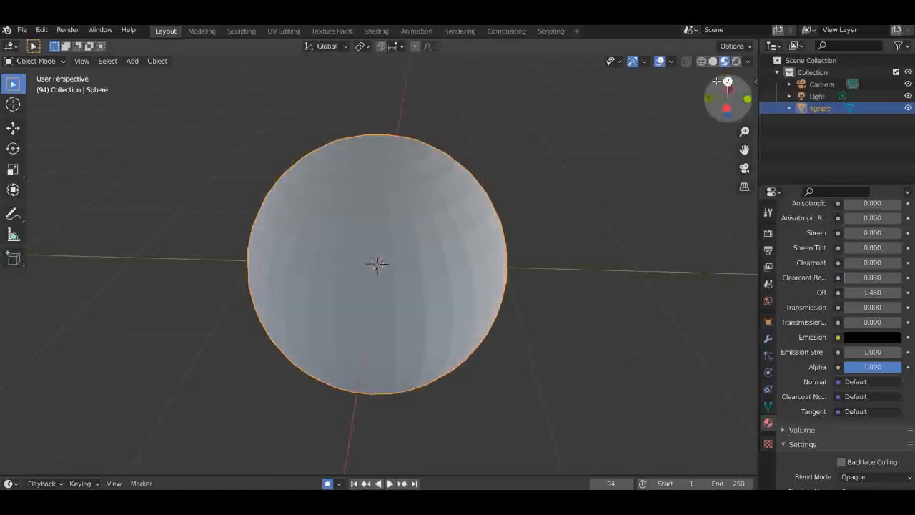
click(748, 61)
click(760, 165)
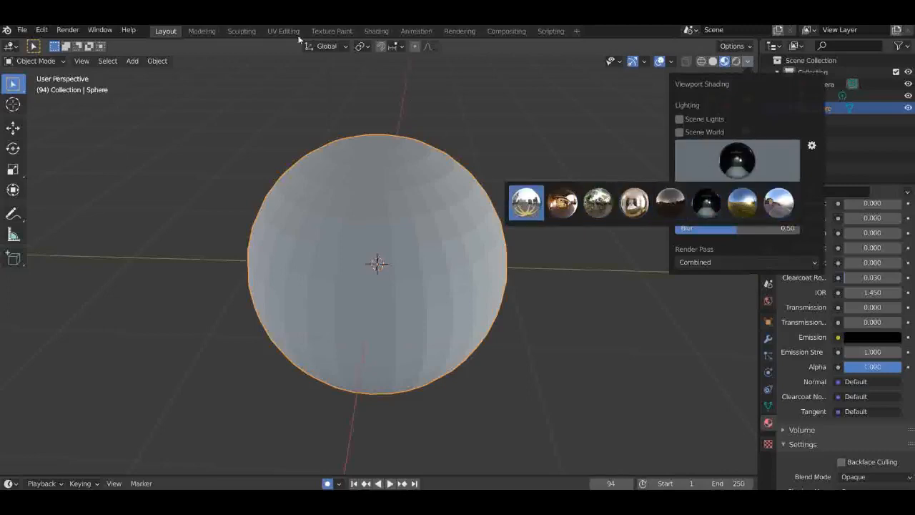
Open the Shading workspace, enlarge its 3D viewport and view the sphere against the environment background.
click(373, 31)
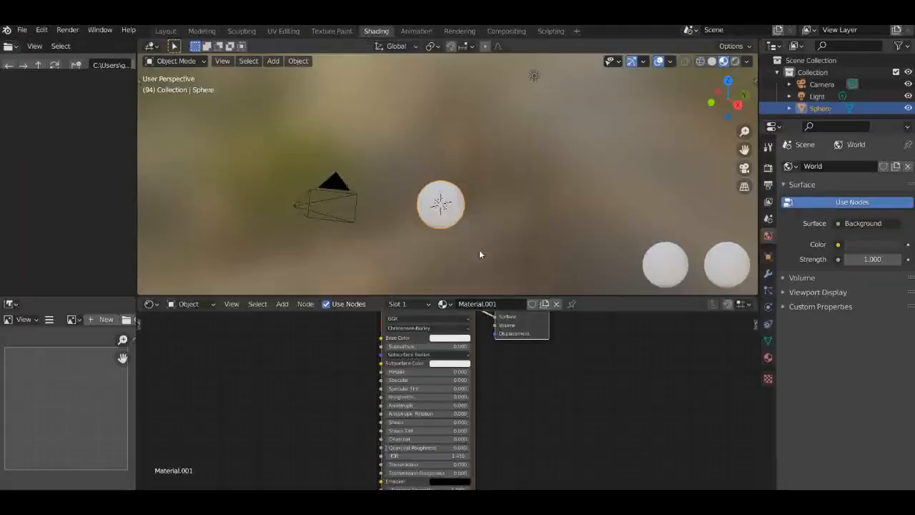
scroll(490, 218, down, 3)
scroll(404, 352, down, 4)
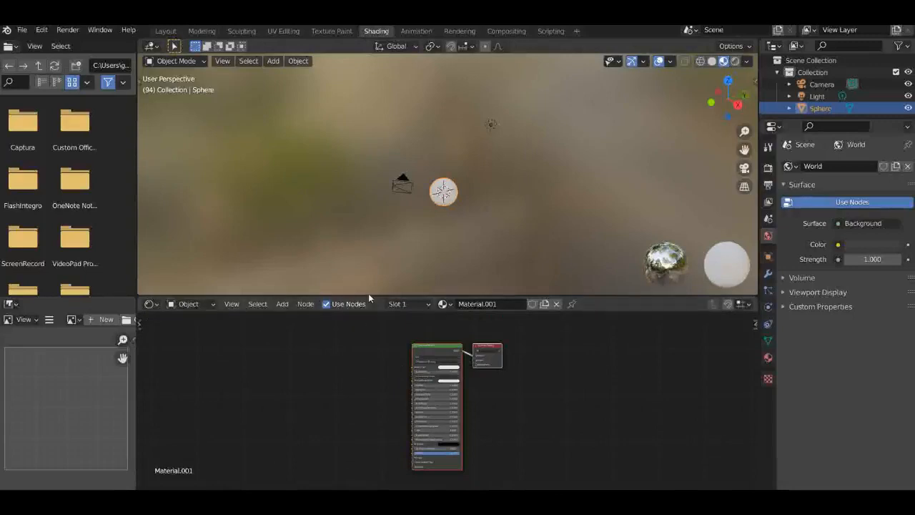
drag(365, 325, 347, 473)
drag(730, 97, 484, 78)
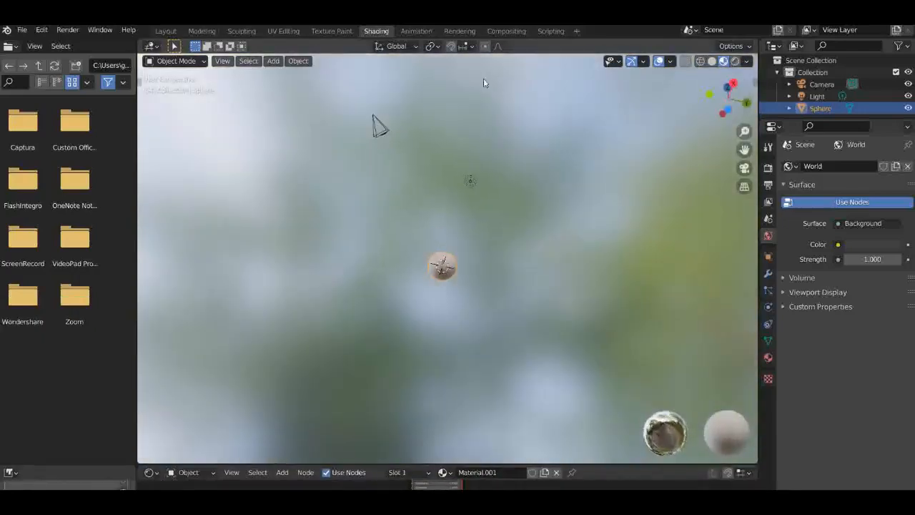
drag(699, 113, 733, 100)
scroll(530, 241, up, 7)
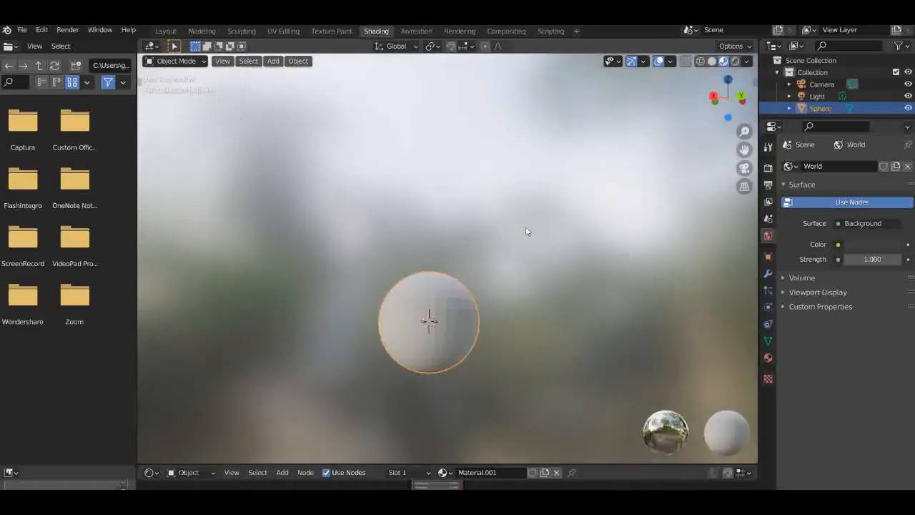
scroll(526, 231, down, 1)
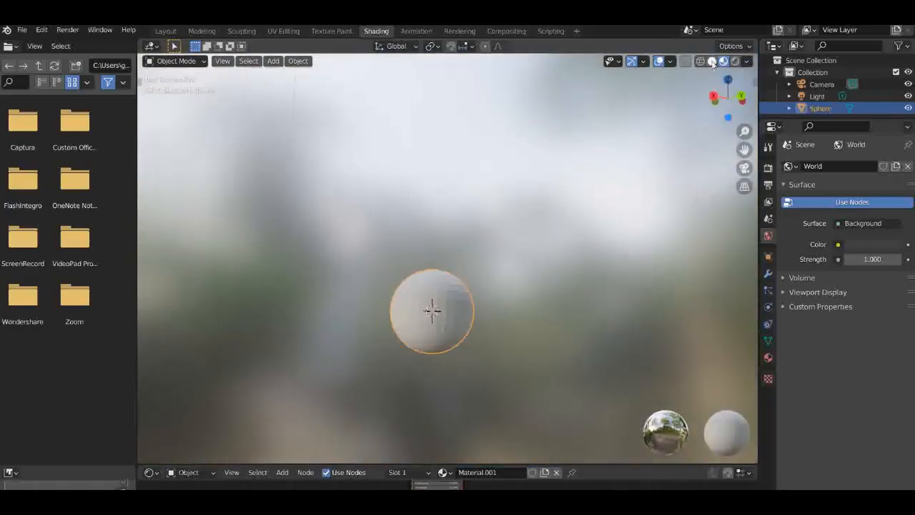
Examine the viewport's HDRI lighting settings and transform options, and view the sphere from another side.
click(746, 60)
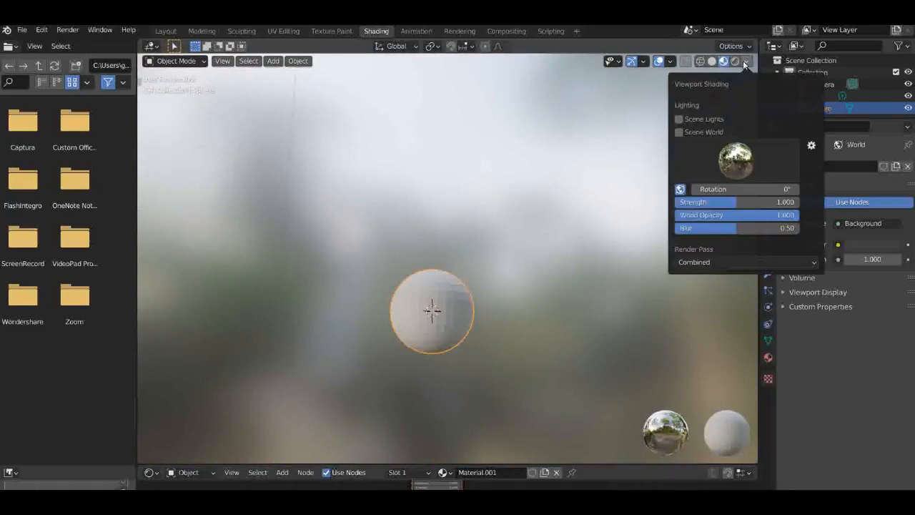
click(741, 170)
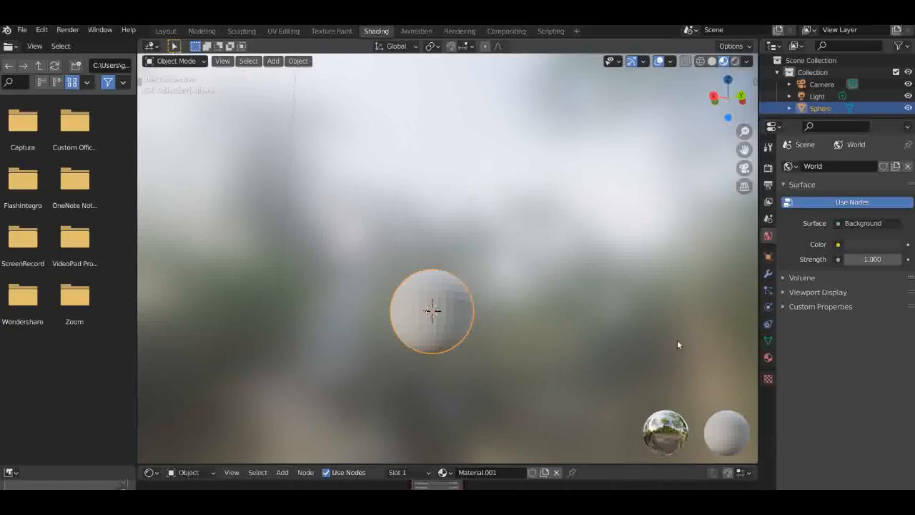
click(737, 46)
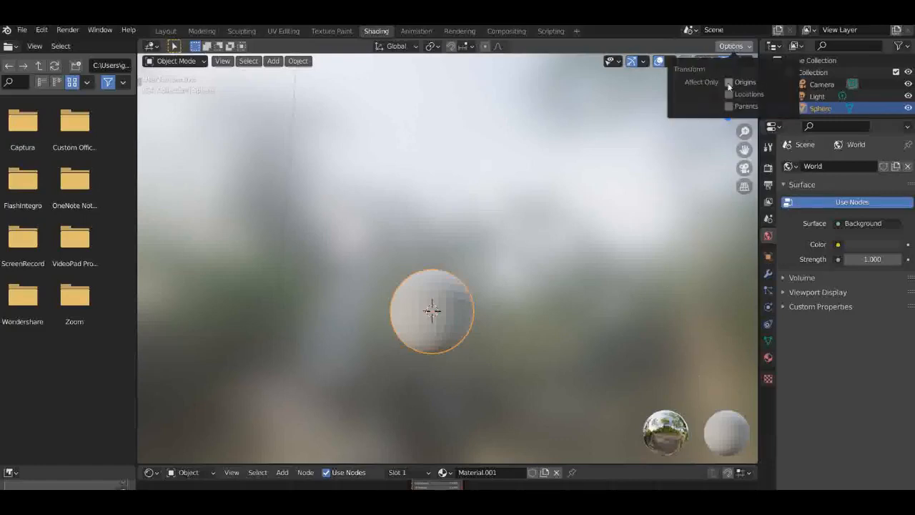
scroll(488, 324, down, 4)
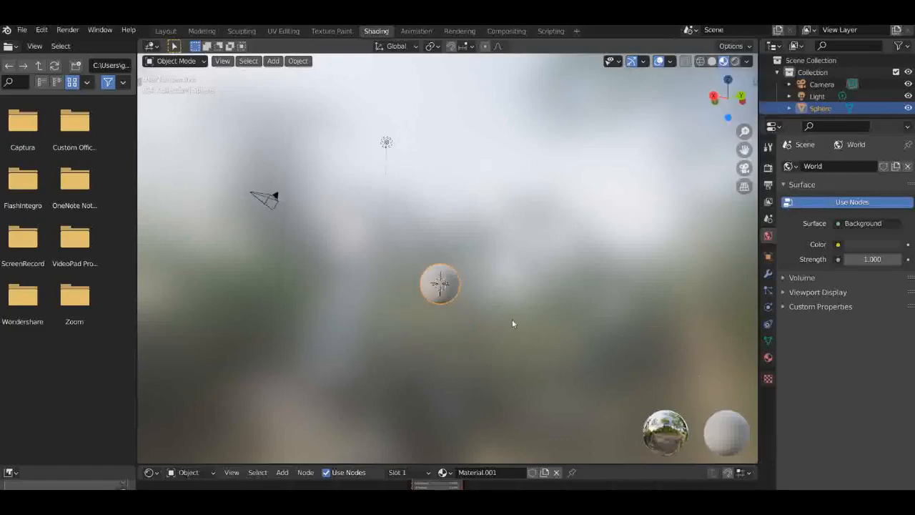
drag(727, 93, 286, 136)
scroll(558, 191, up, 5)
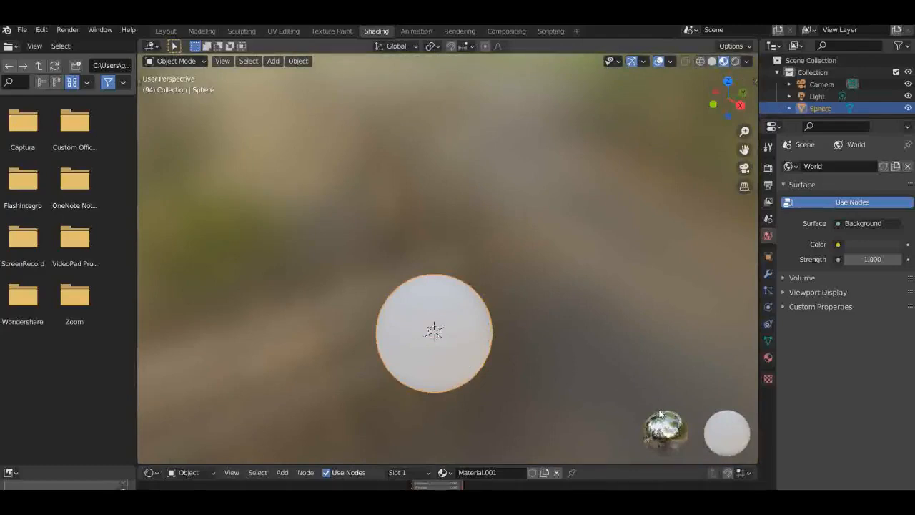
Deselect the sphere and look through the viewport's tool, view and item settings and the transform options.
click(706, 433)
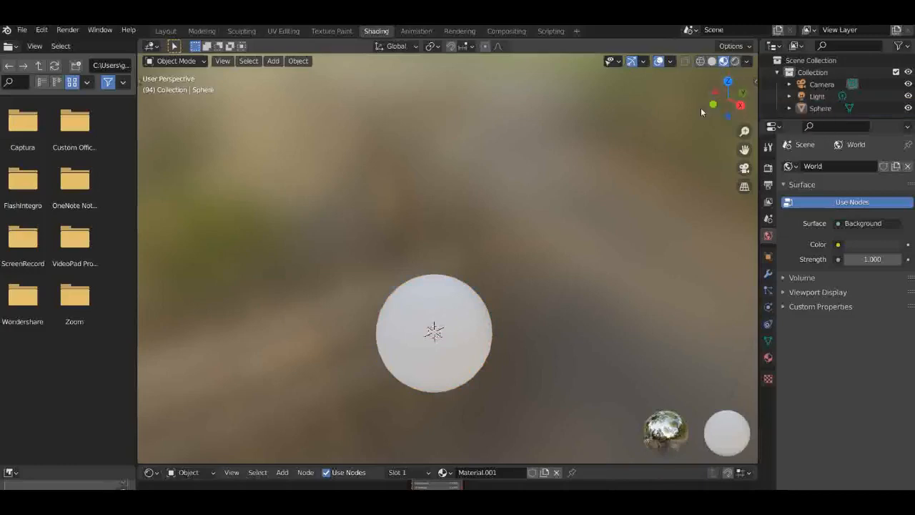
click(753, 81)
click(751, 108)
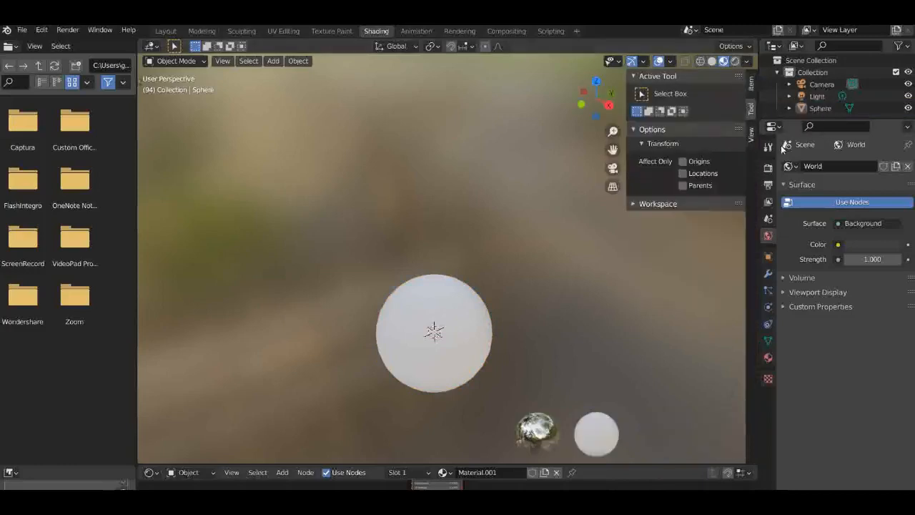
click(752, 133)
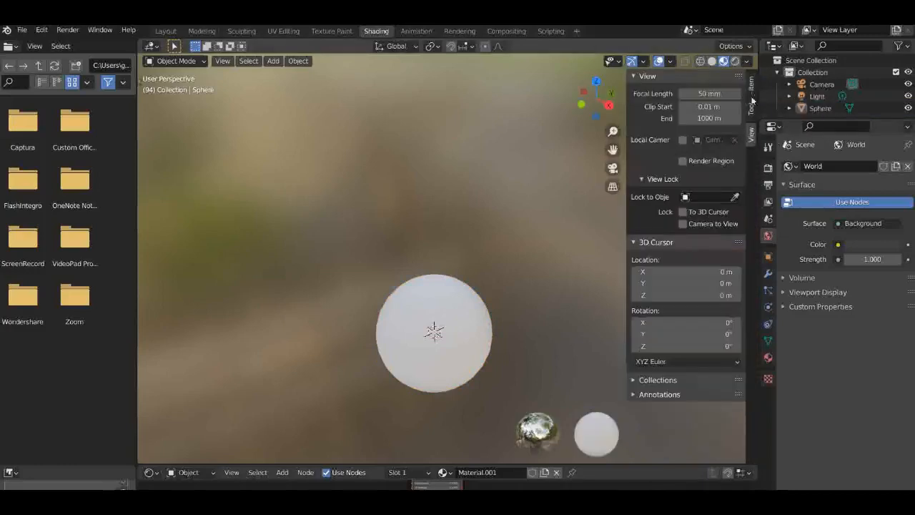
click(750, 84)
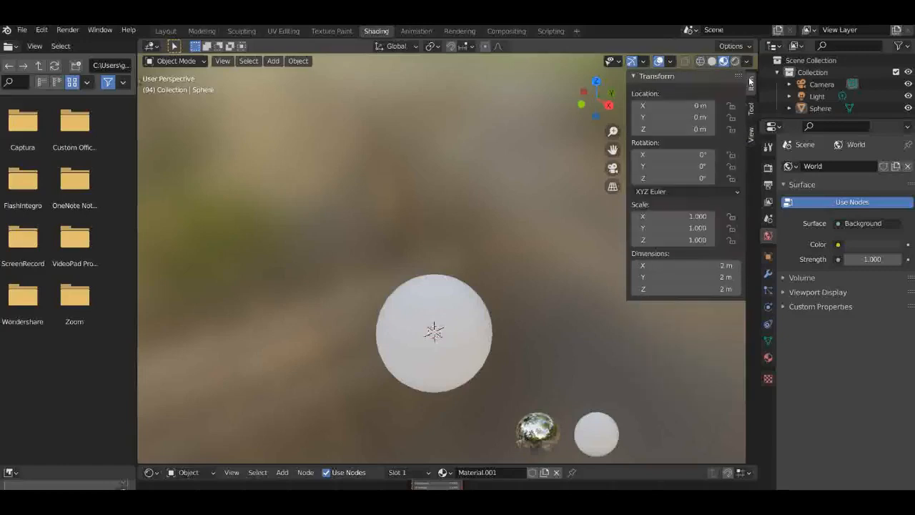
key(n)
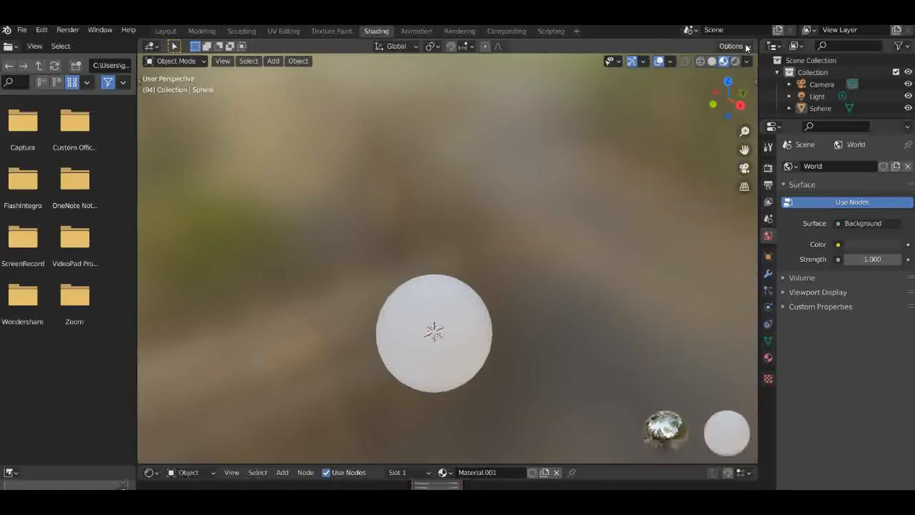
click(736, 46)
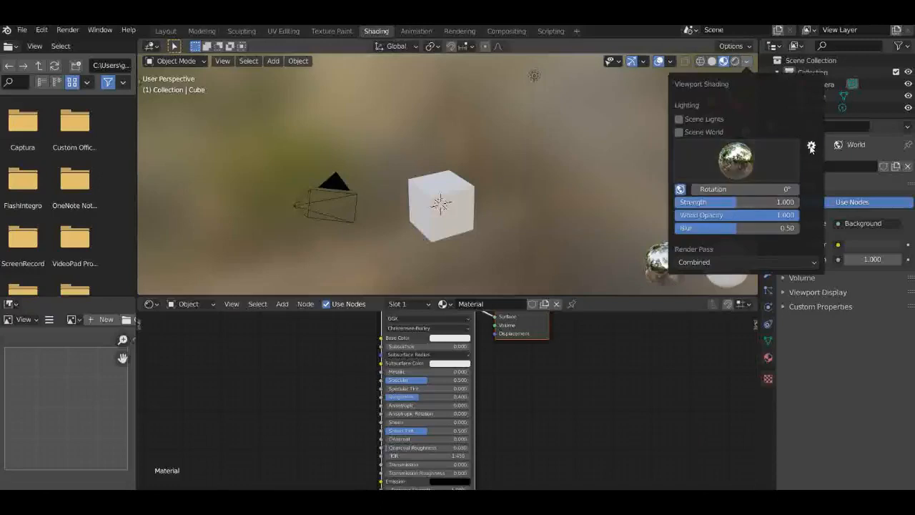
In the Lights preferences, re-aim the third and fourth lights in the studio light editor and save them as a custom studio light.
click(812, 147)
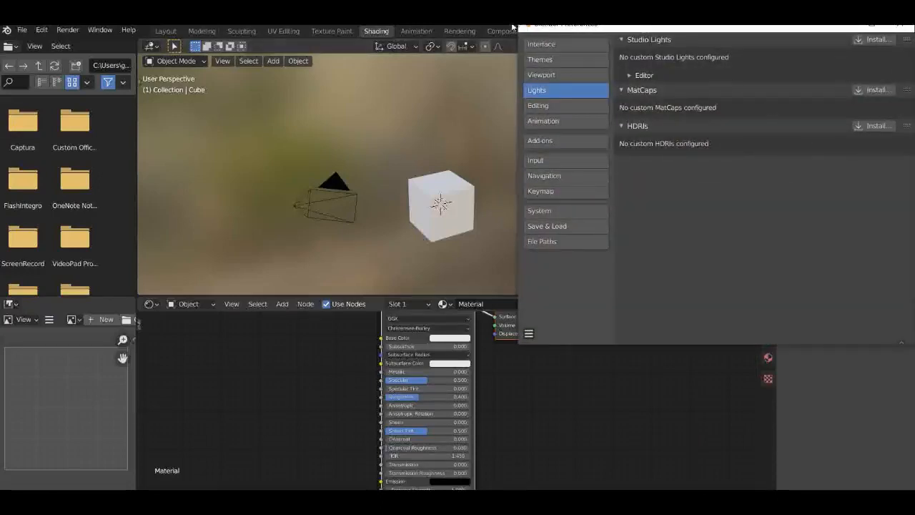
drag(543, 26, 368, 63)
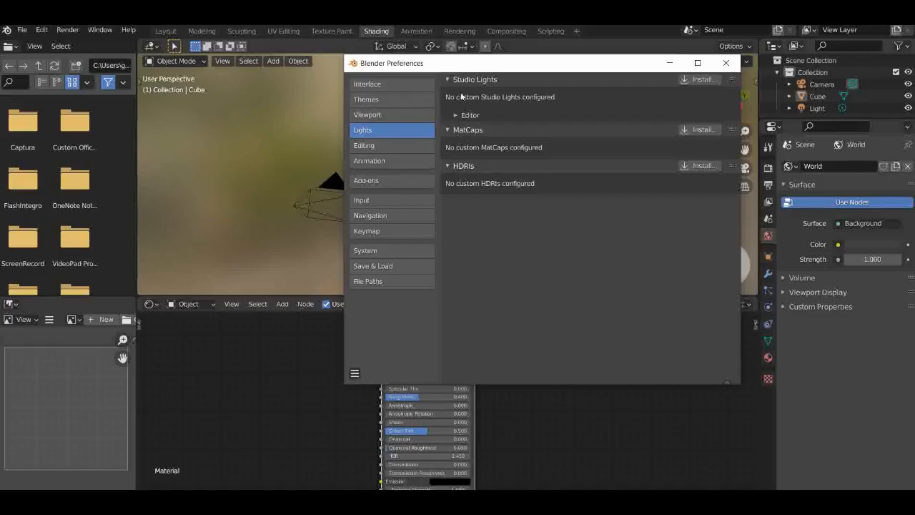
click(471, 115)
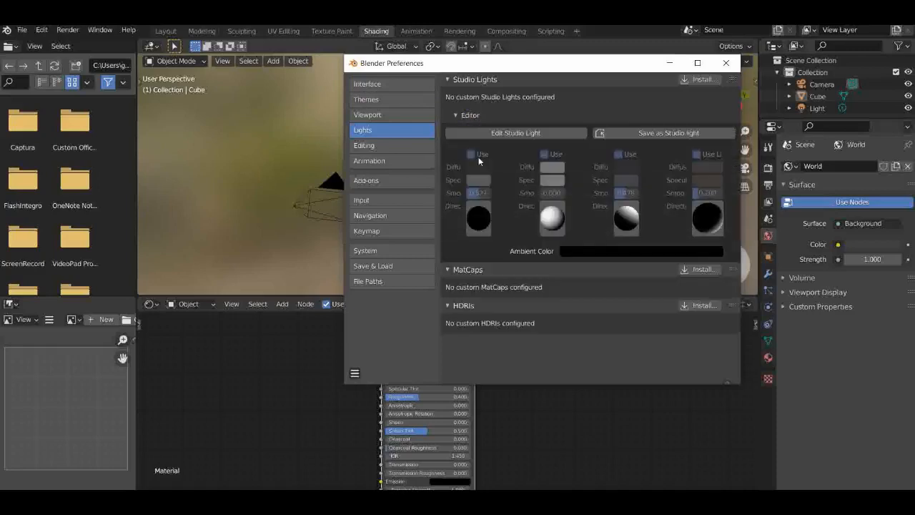
mouse_move(628, 223)
mouse_down()
mouse_move(634, 210)
mouse_move(584, 246)
mouse_move(541, 250)
mouse_move(334, 238)
mouse_move(627, 213)
mouse_move(636, 216)
mouse_move(617, 235)
mouse_move(631, 229)
mouse_up()
drag(707, 222, 707, 218)
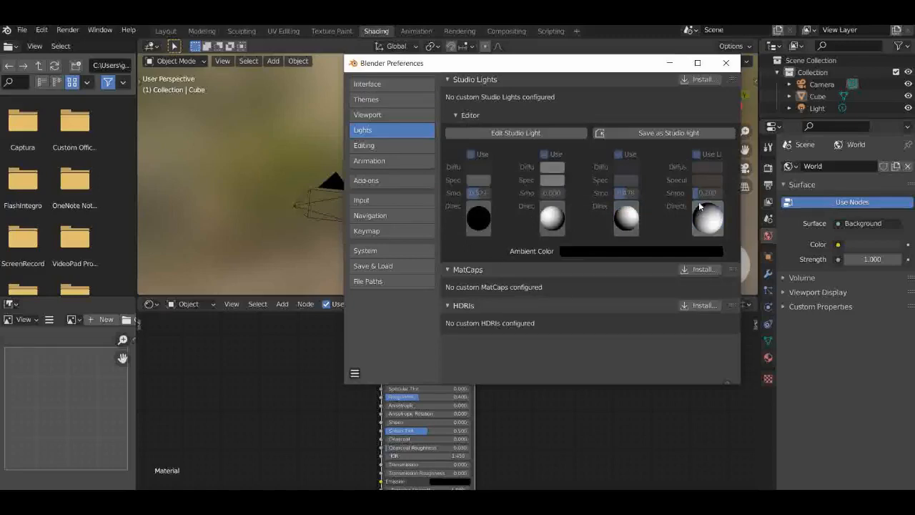
click(680, 134)
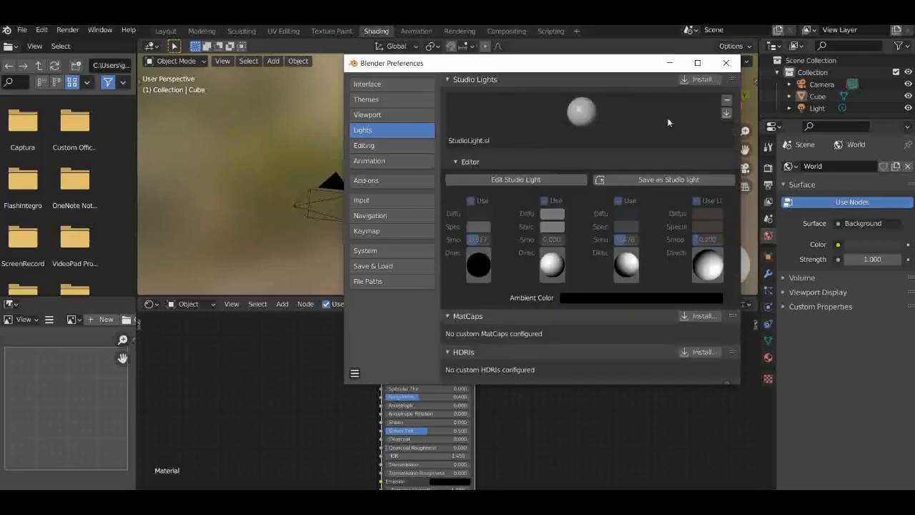
click(728, 63)
View the cube from another side, check the HDRI choices for the preview lighting and frame all material nodes.
drag(724, 104, 746, 85)
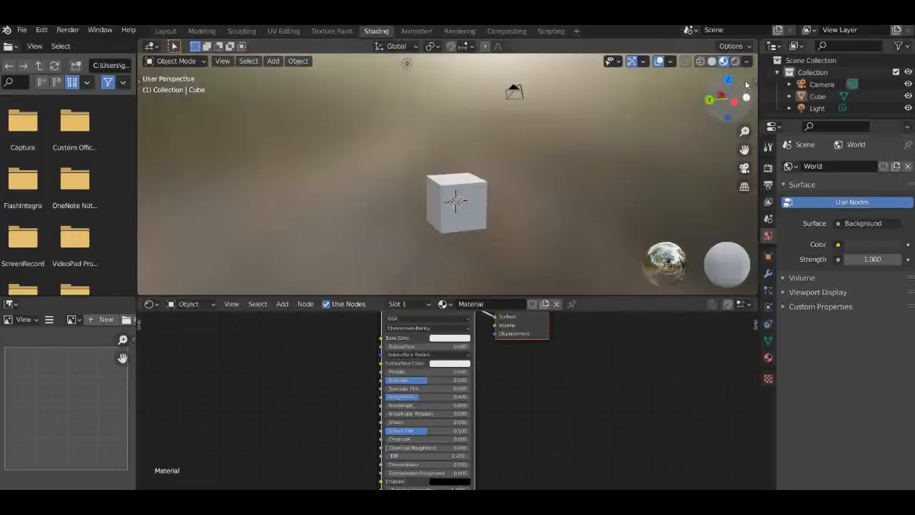
click(746, 60)
click(736, 160)
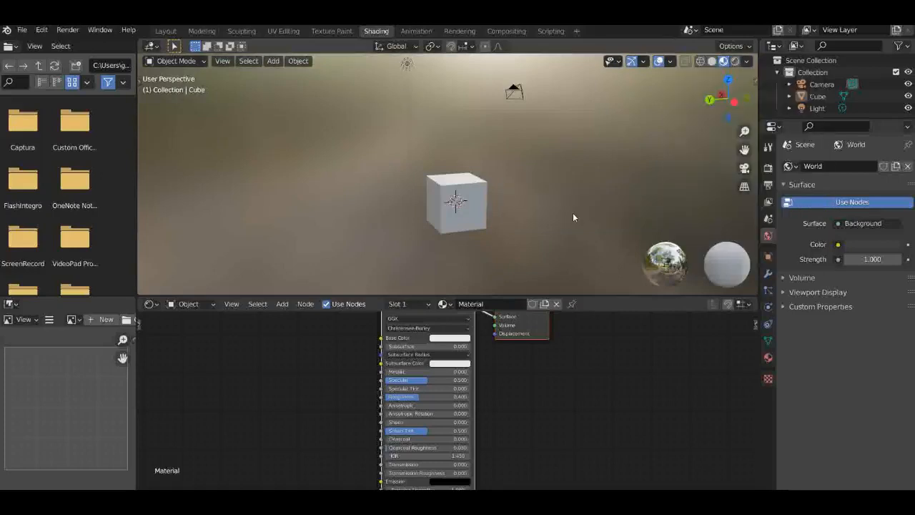
key(Home)
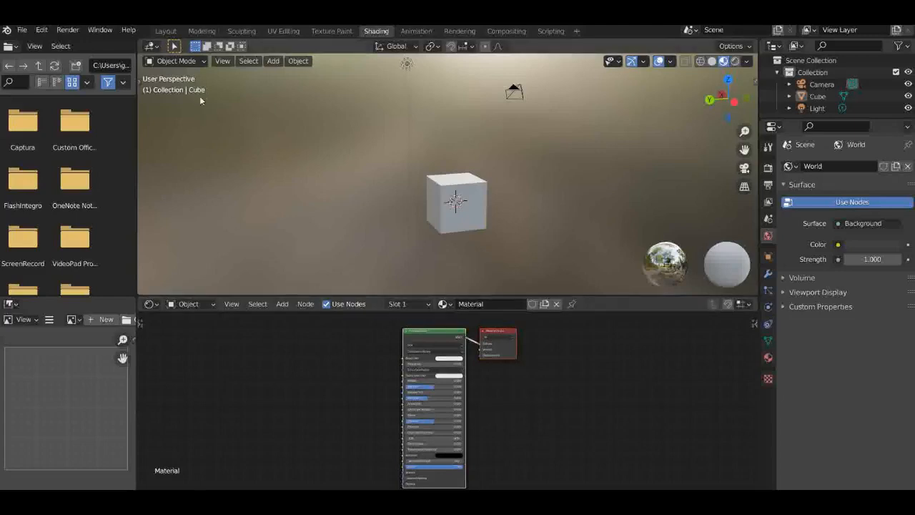
Return to the Layout workspace, add a vertex color layer to the cube's mesh and view it in Rendered shading.
click(165, 31)
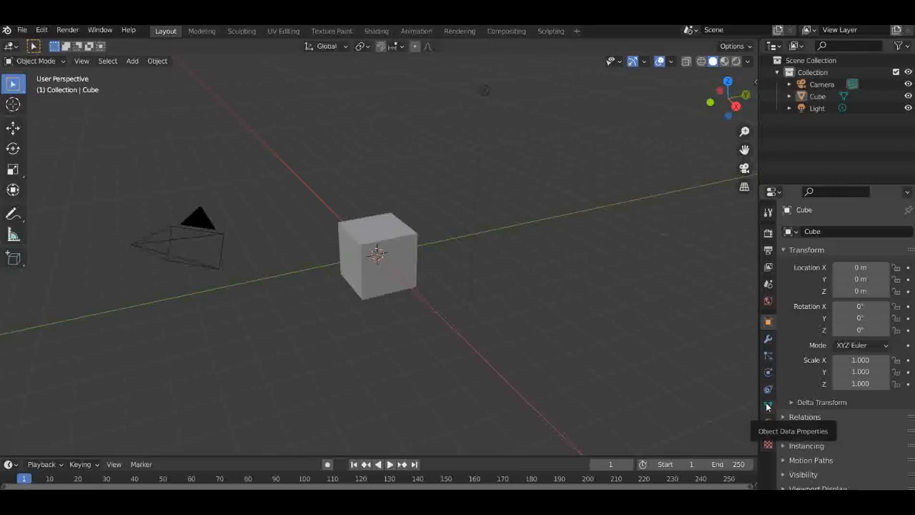
click(768, 406)
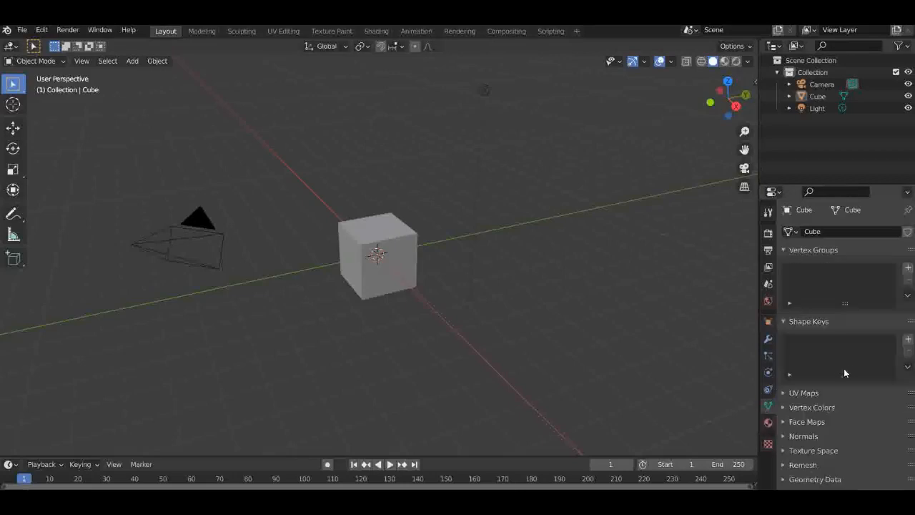
scroll(838, 371, down, 1)
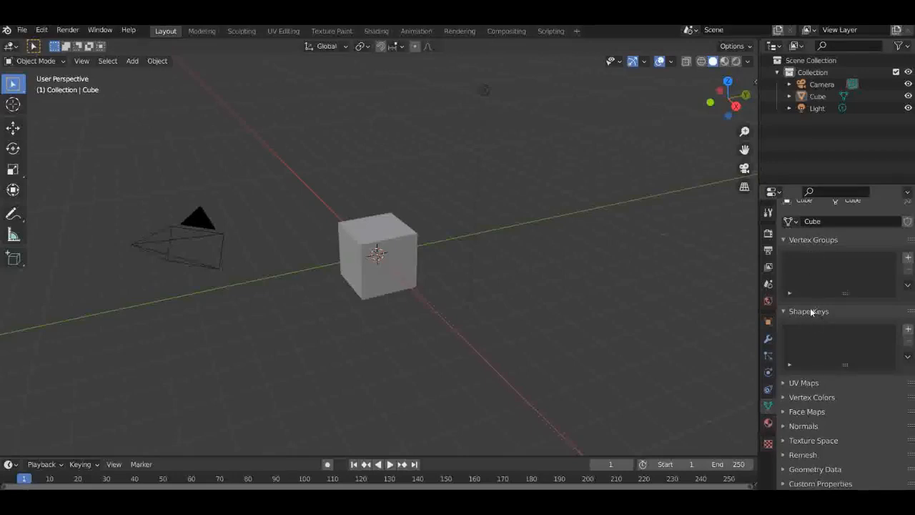
click(805, 399)
click(909, 415)
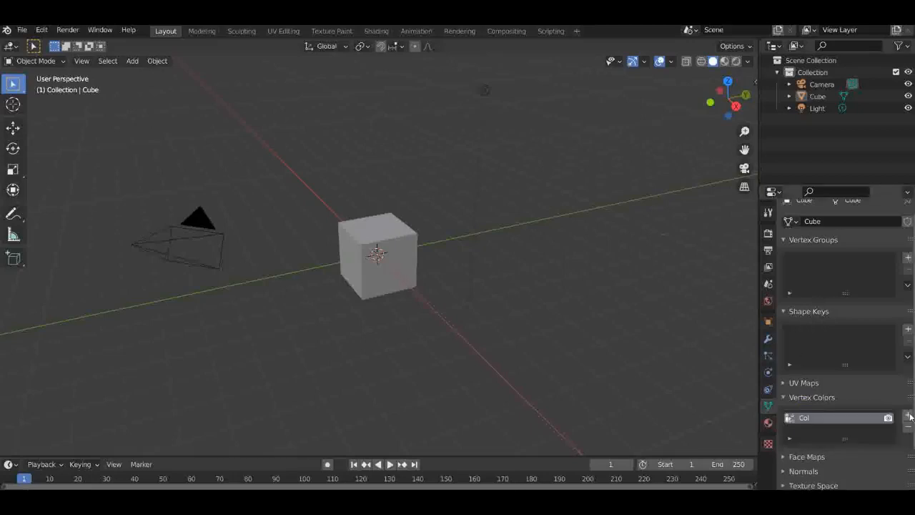
scroll(846, 429, down, 2)
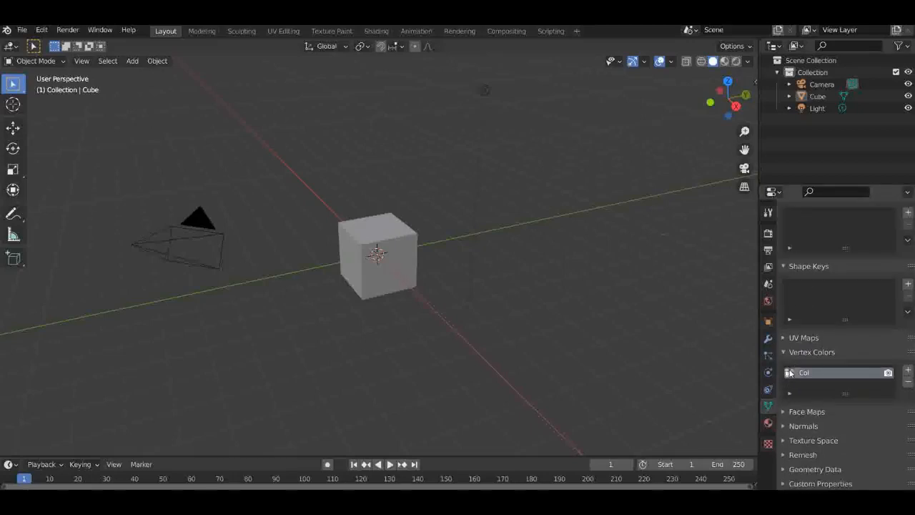
click(789, 372)
click(737, 62)
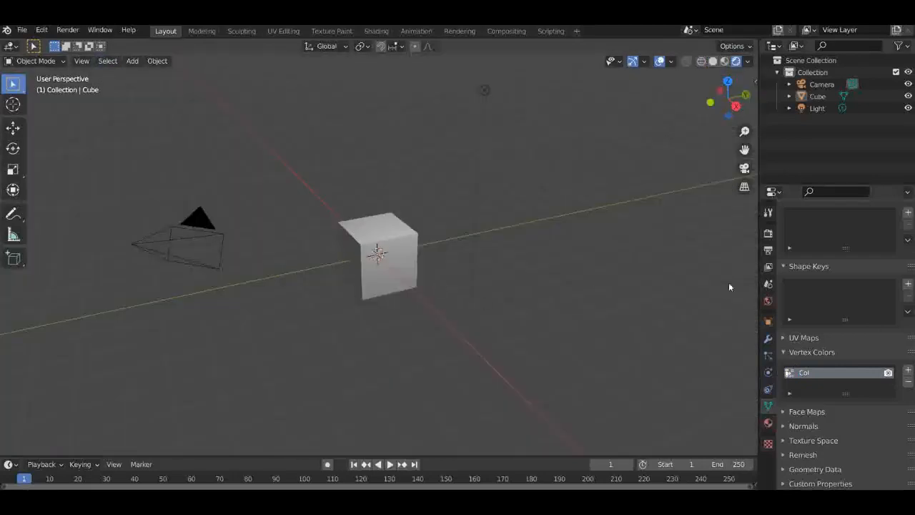
Look at the cube's Vertex Paint mode, select the Blur brush there and return to Object Mode.
click(35, 61)
click(32, 114)
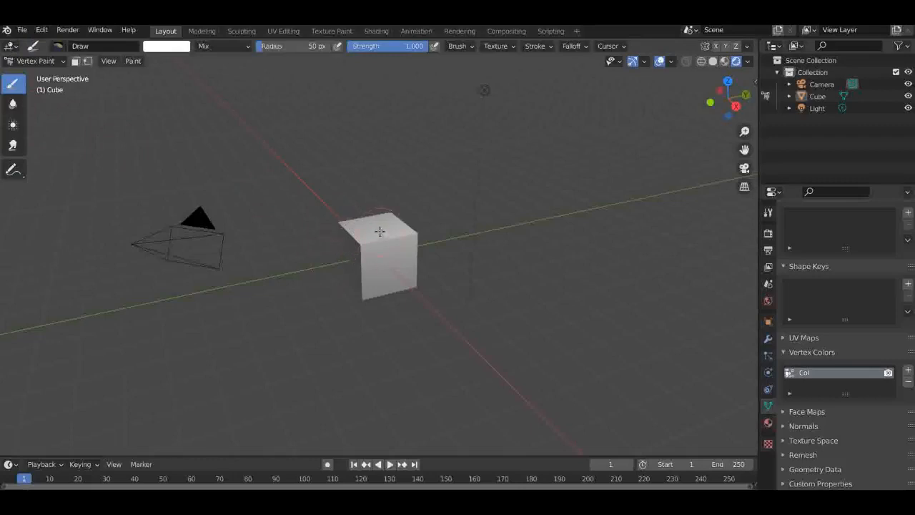
click(18, 106)
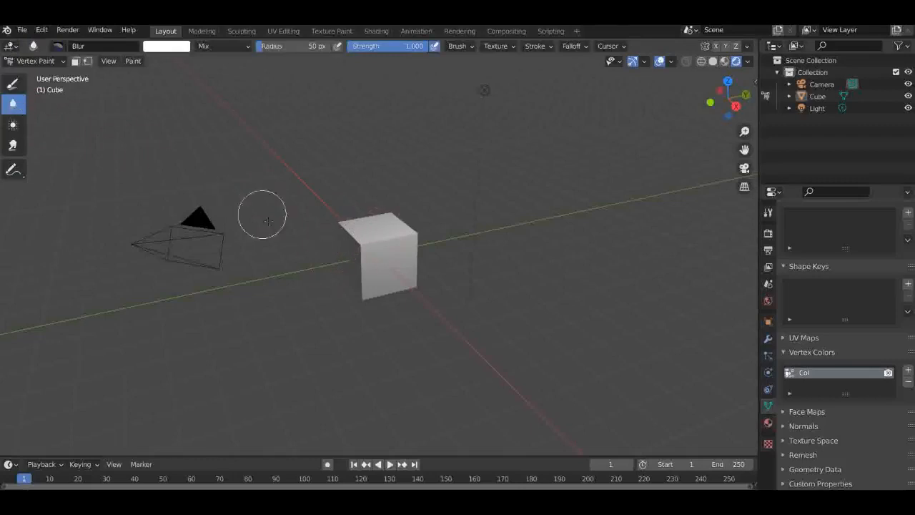
click(34, 61)
click(31, 74)
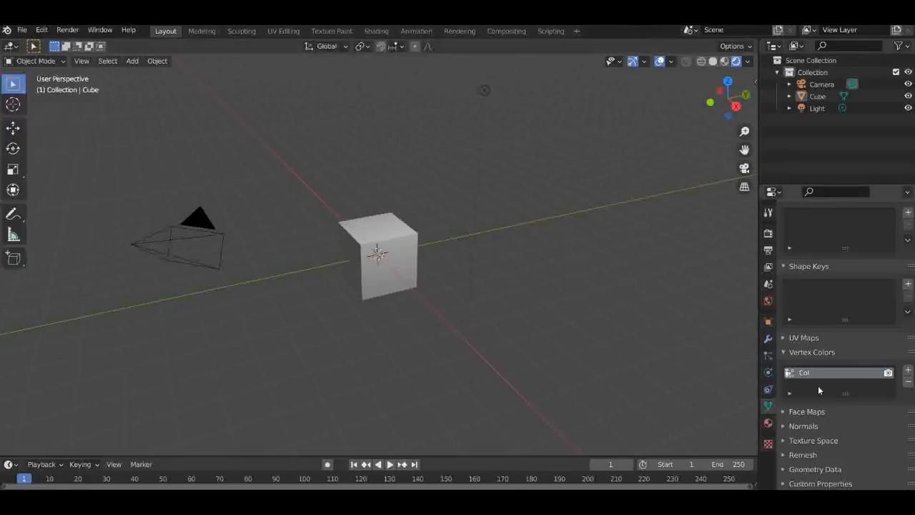
Remove the vertex color layer from the cube's mesh, trying out adding it back before removing it again.
scroll(830, 392, up, 3)
scroll(866, 286, down, 3)
click(909, 381)
click(908, 369)
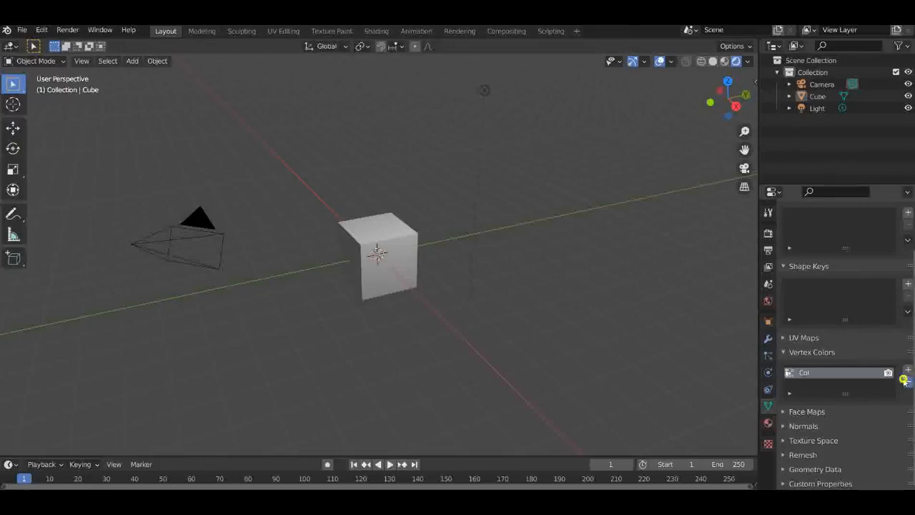
click(909, 380)
click(908, 370)
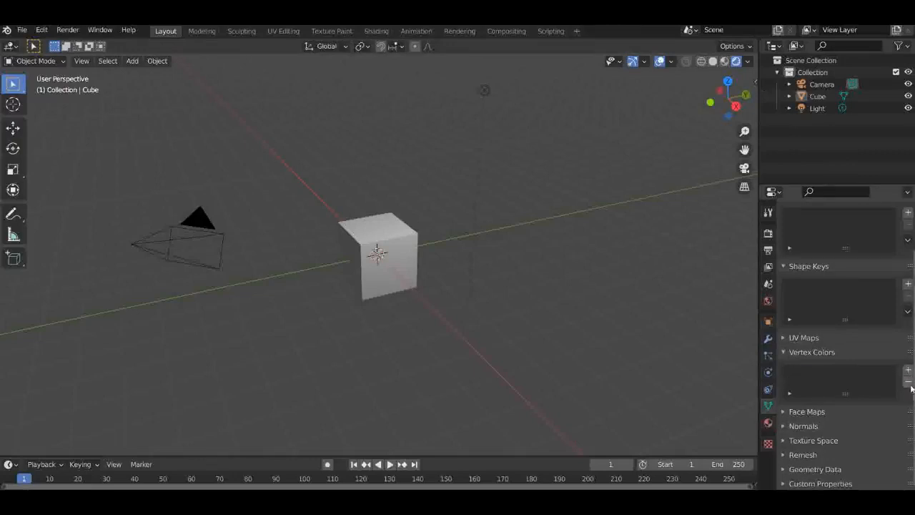
View the physics types available for the cube in its physics properties.
click(768, 373)
click(768, 373)
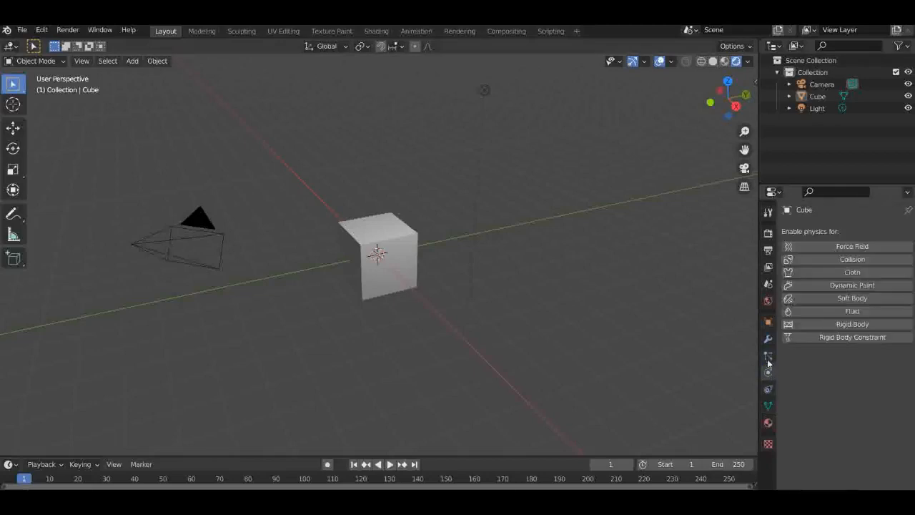